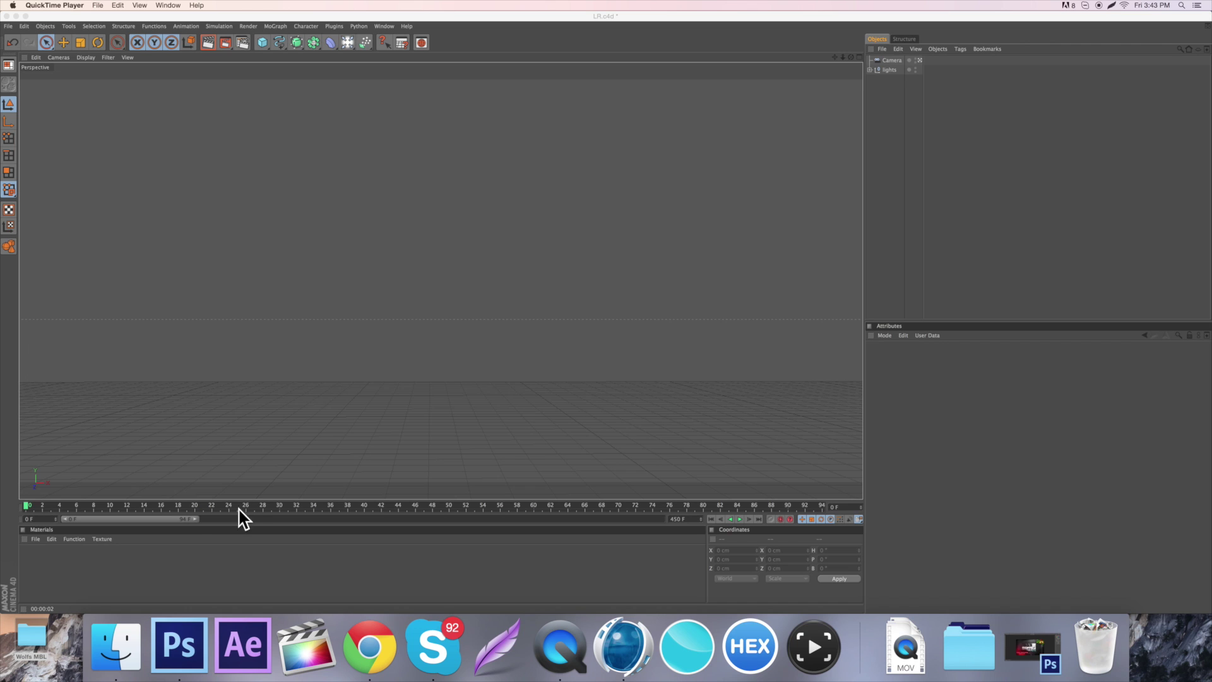
left_click(203, 522)
left_click_drag(203, 522, 461, 521)
left_click_drag(378, 510, 89, 490)
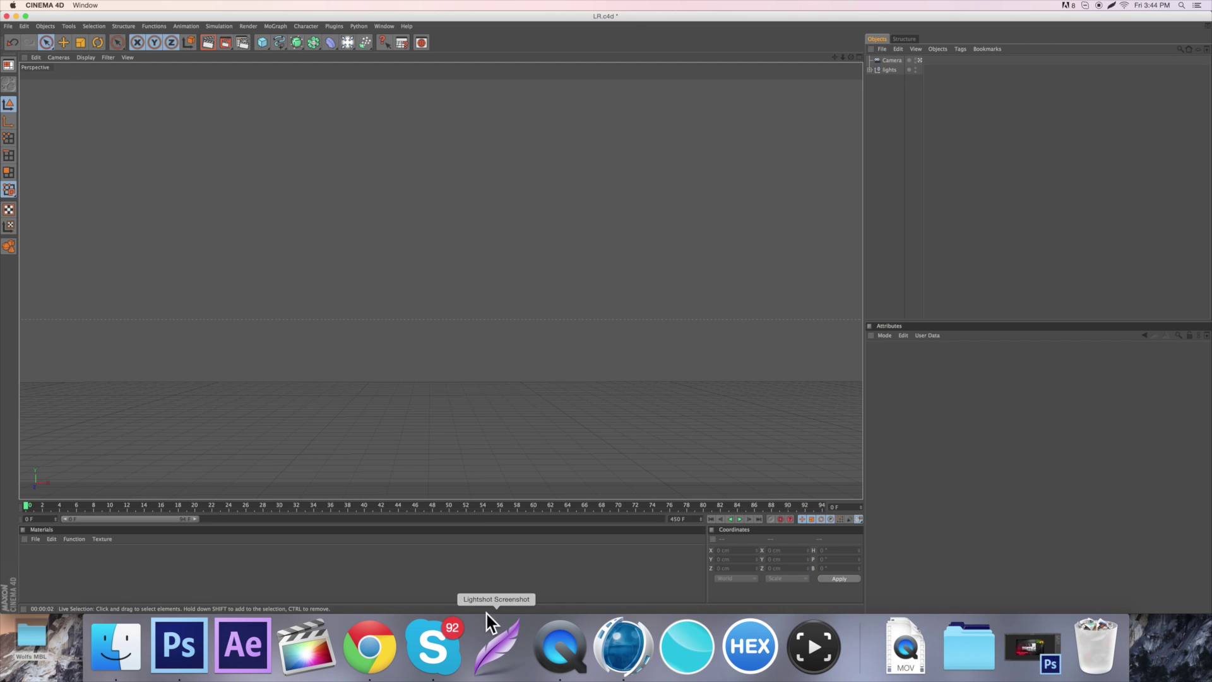
left_click_drag(189, 522, 455, 536)
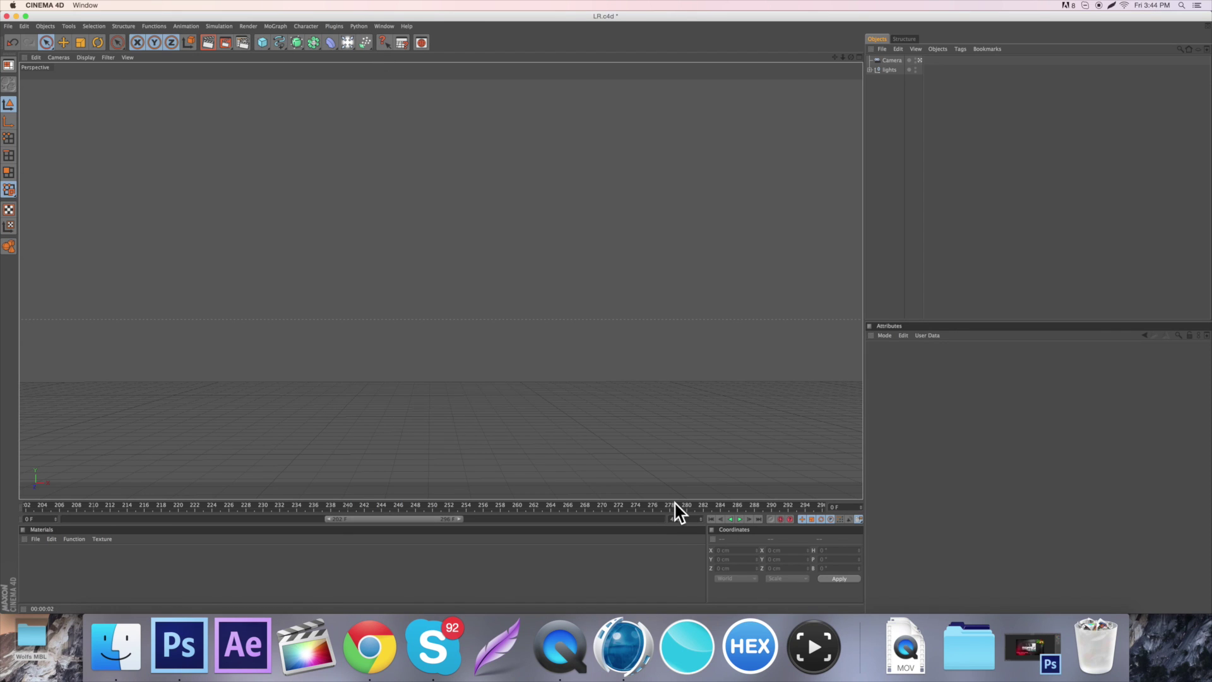
Step: Check the program's version in its About window, and close that window
right_click(627, 618)
left_click(628, 628)
left_click(44, 5)
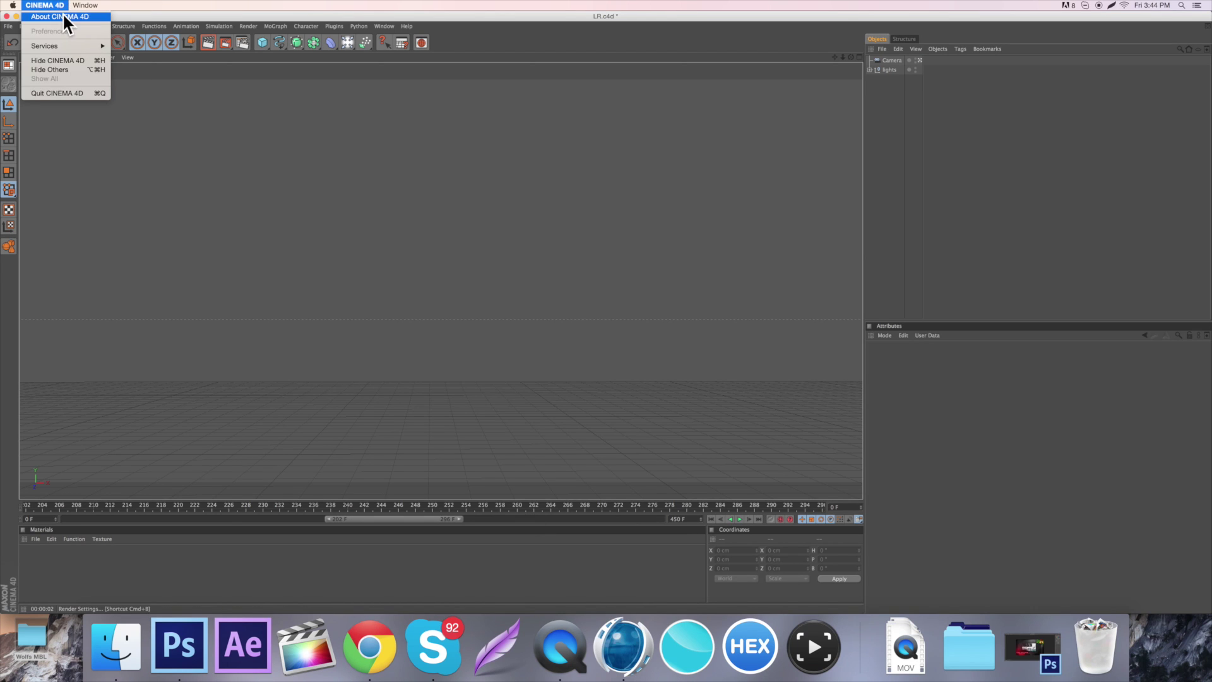
left_click(62, 13)
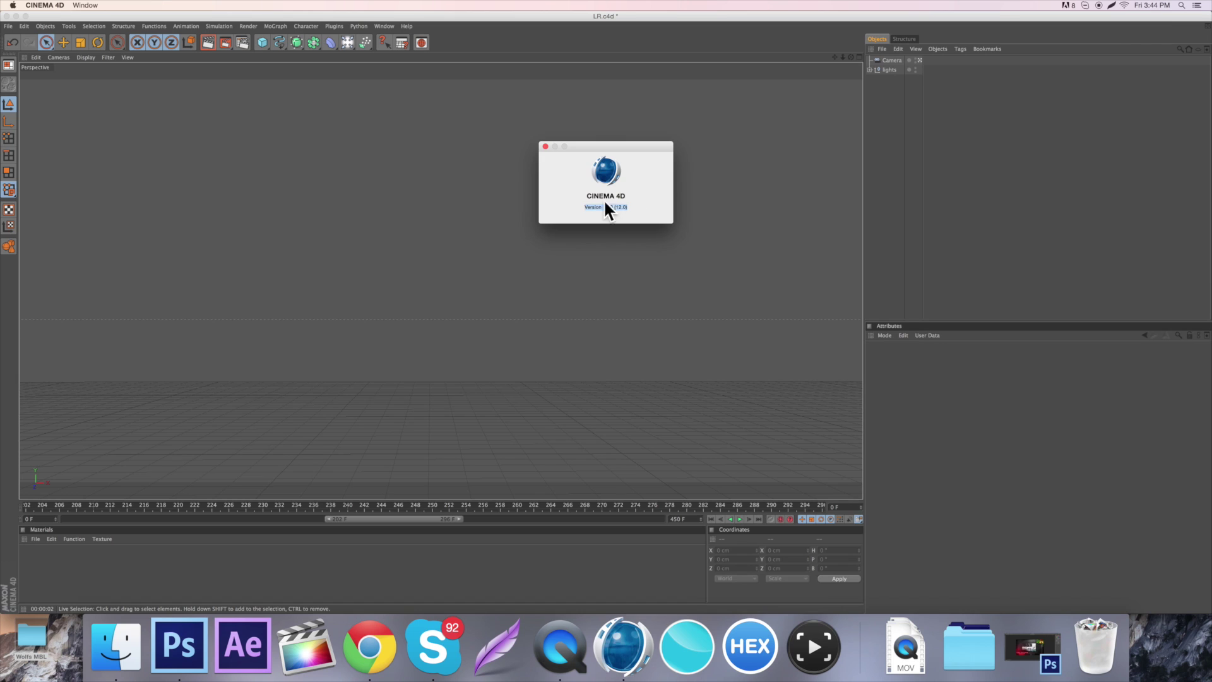
left_click(545, 147)
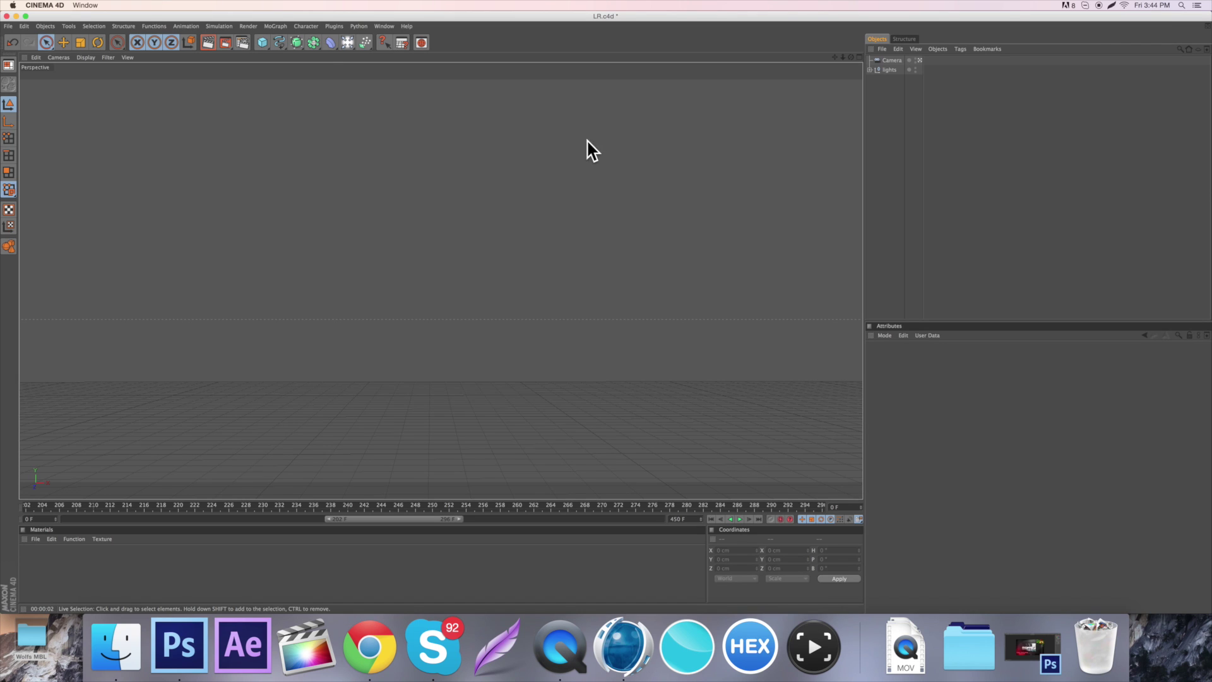
Step: Add a Platonic object, move it to about X 694 cm and Z -264 cm, and render the view as a preview
left_click(261, 42)
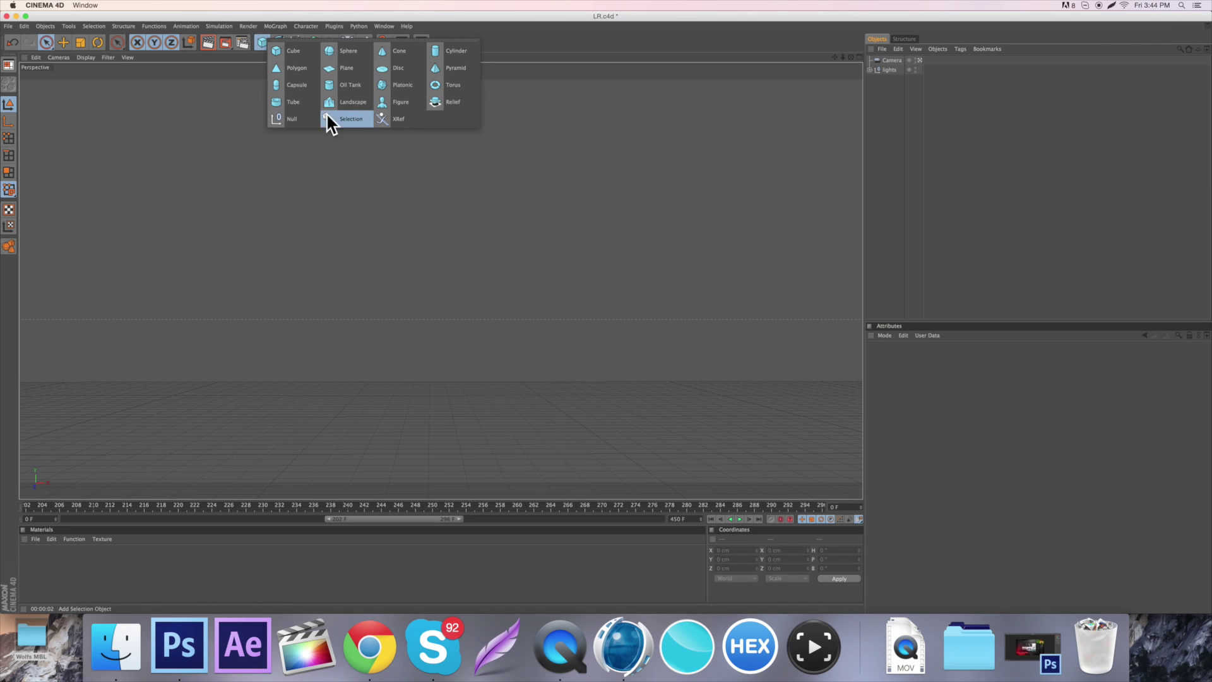
left_click(400, 90)
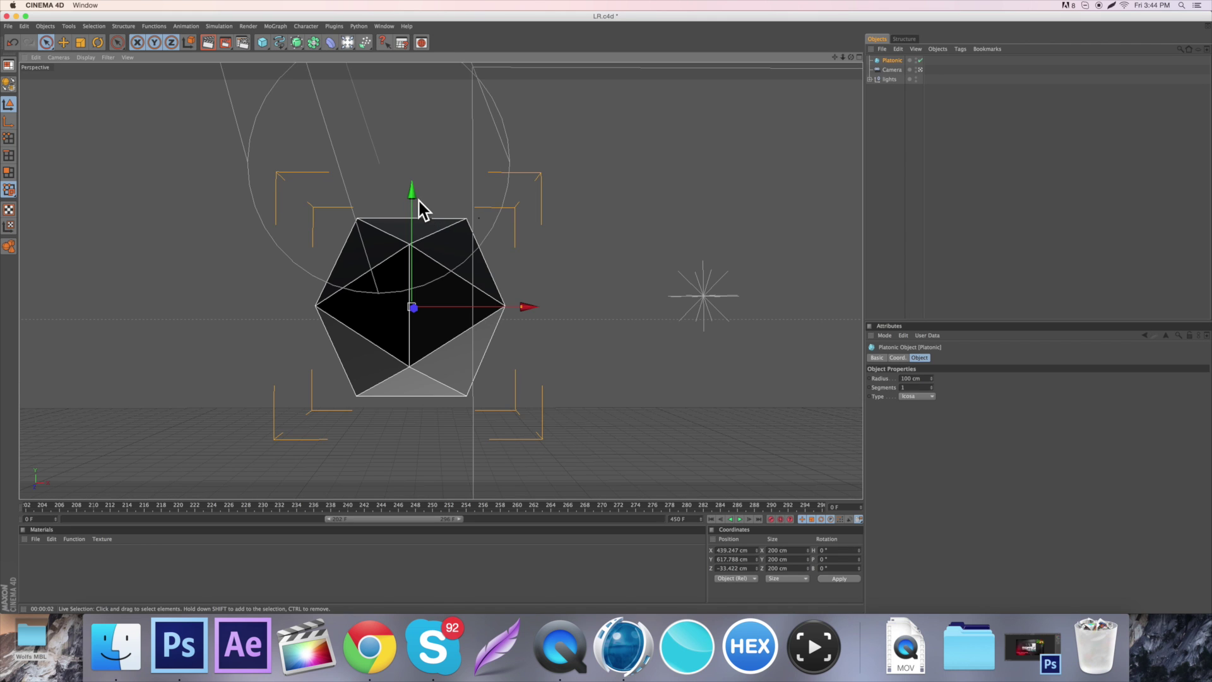
left_click_drag(453, 308, 740, 309)
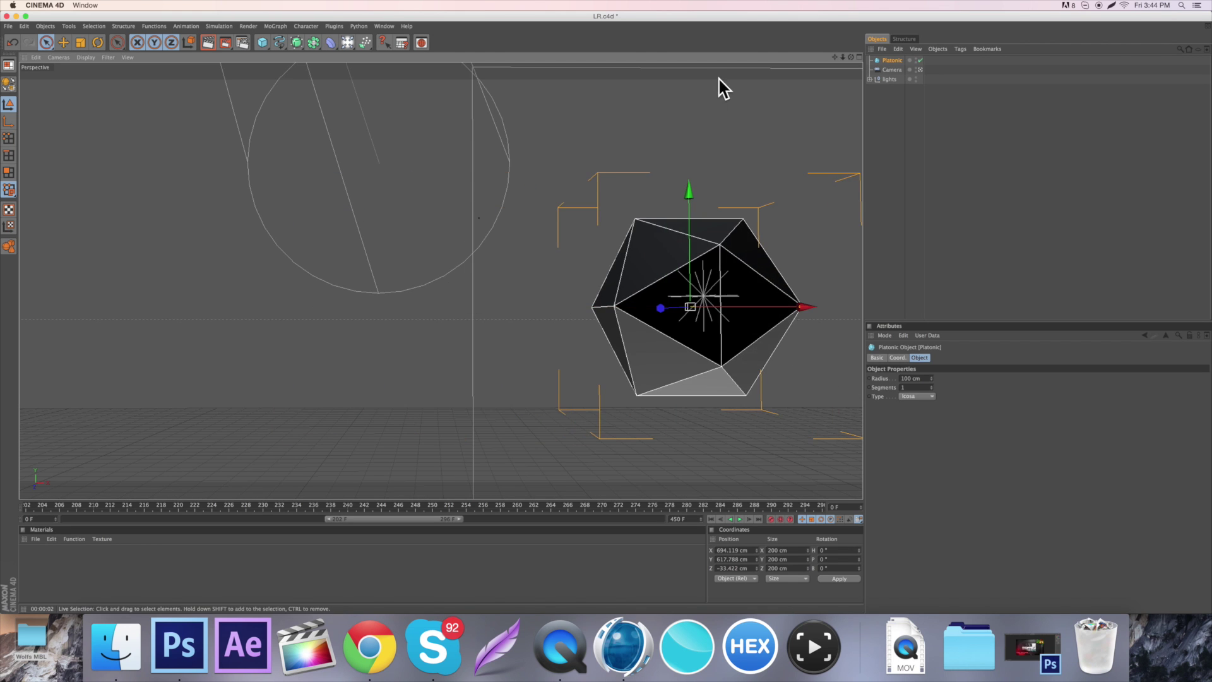
middle_click(717, 82)
key("F1")
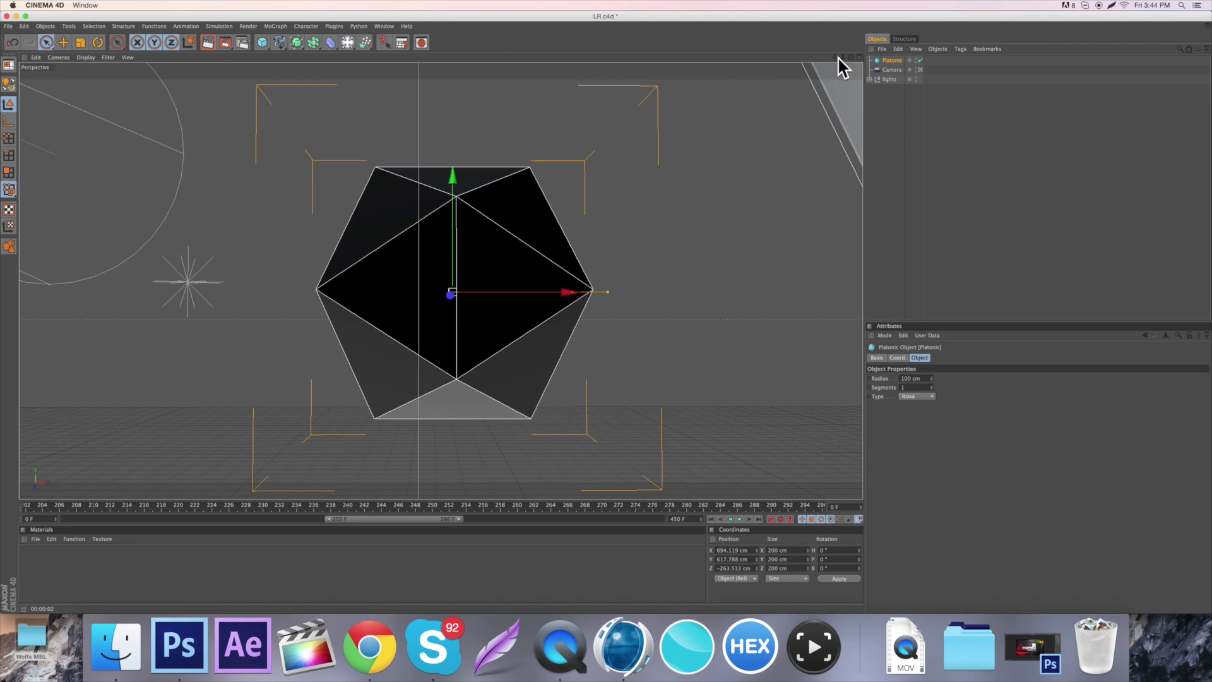
left_click_drag(835, 57, 828, 55)
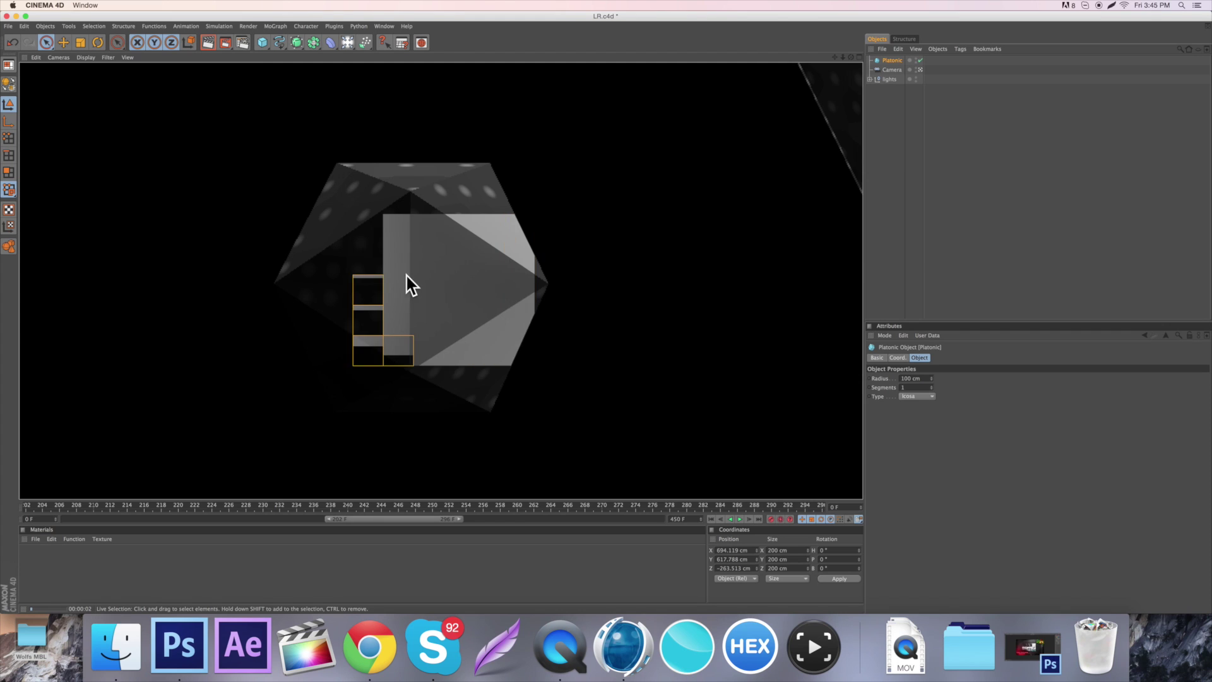
left_click(407, 277)
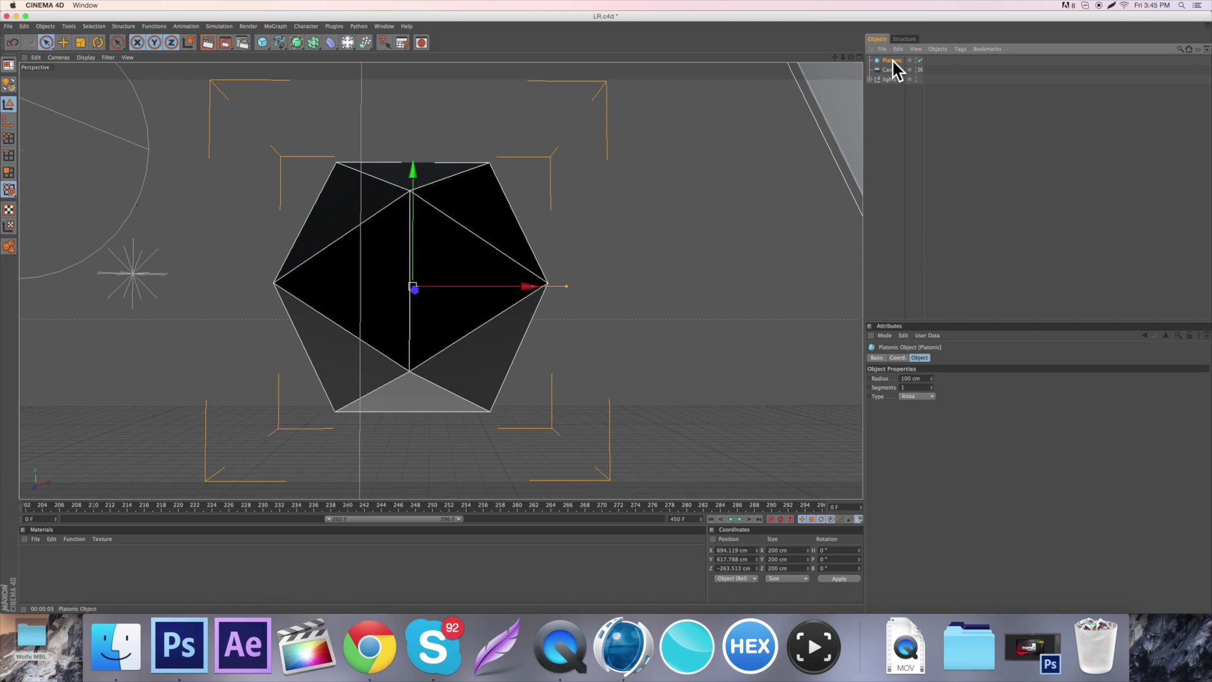
left_click(328, 39)
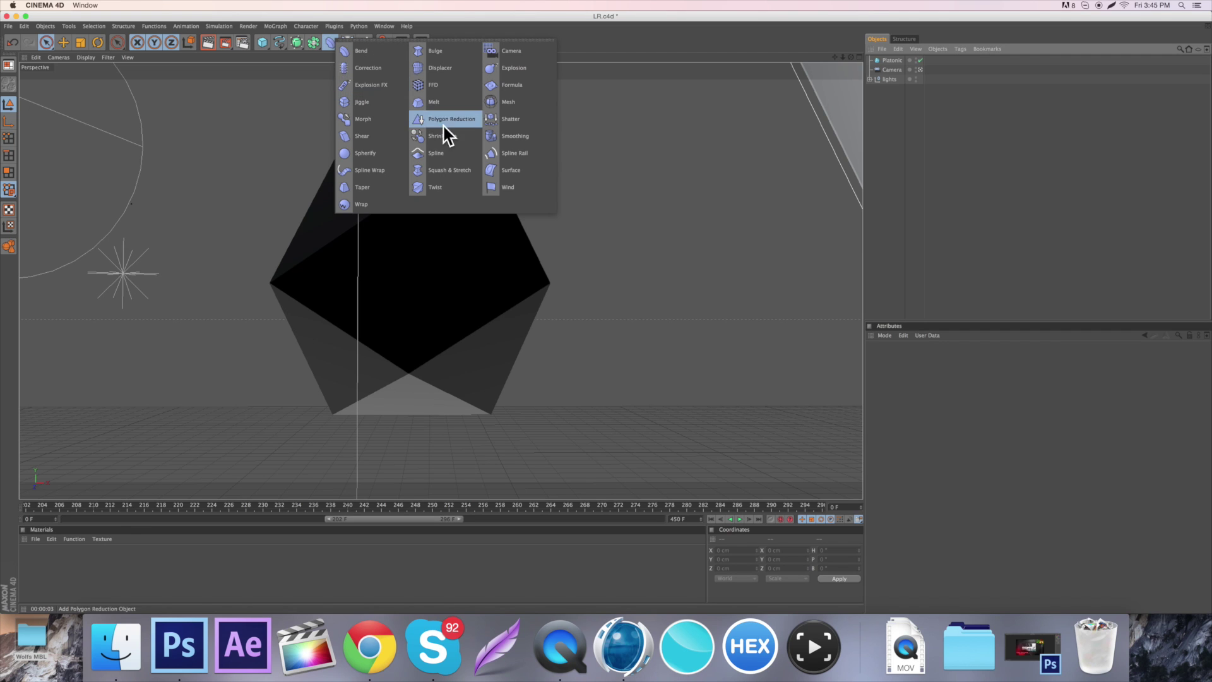
left_click(434, 67)
left_click(329, 42)
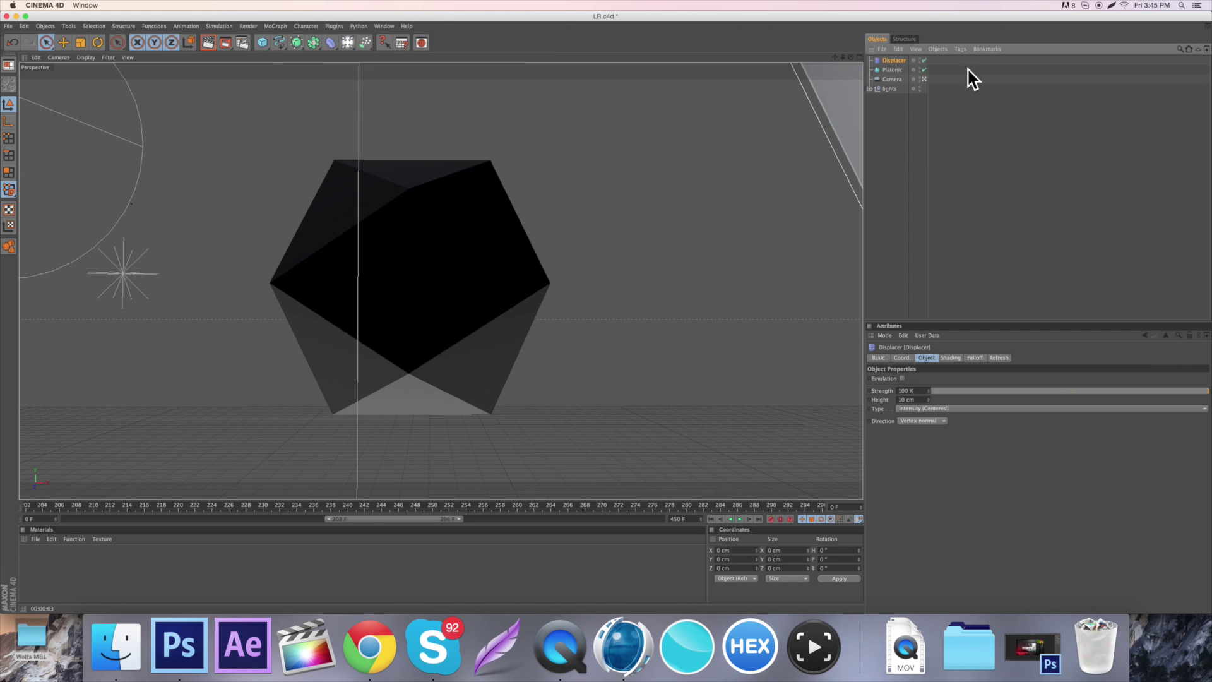
key("super+z")
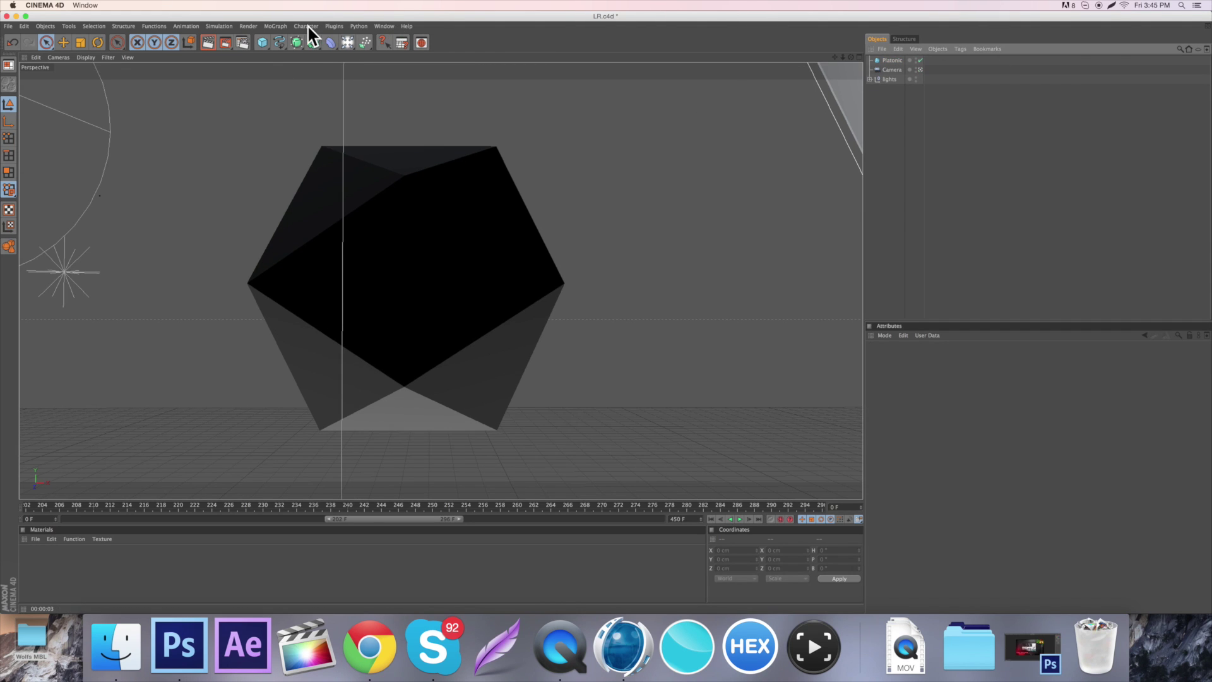
Step: Add a Displacer deformer and make it a child of the Platonic object
left_click(330, 44)
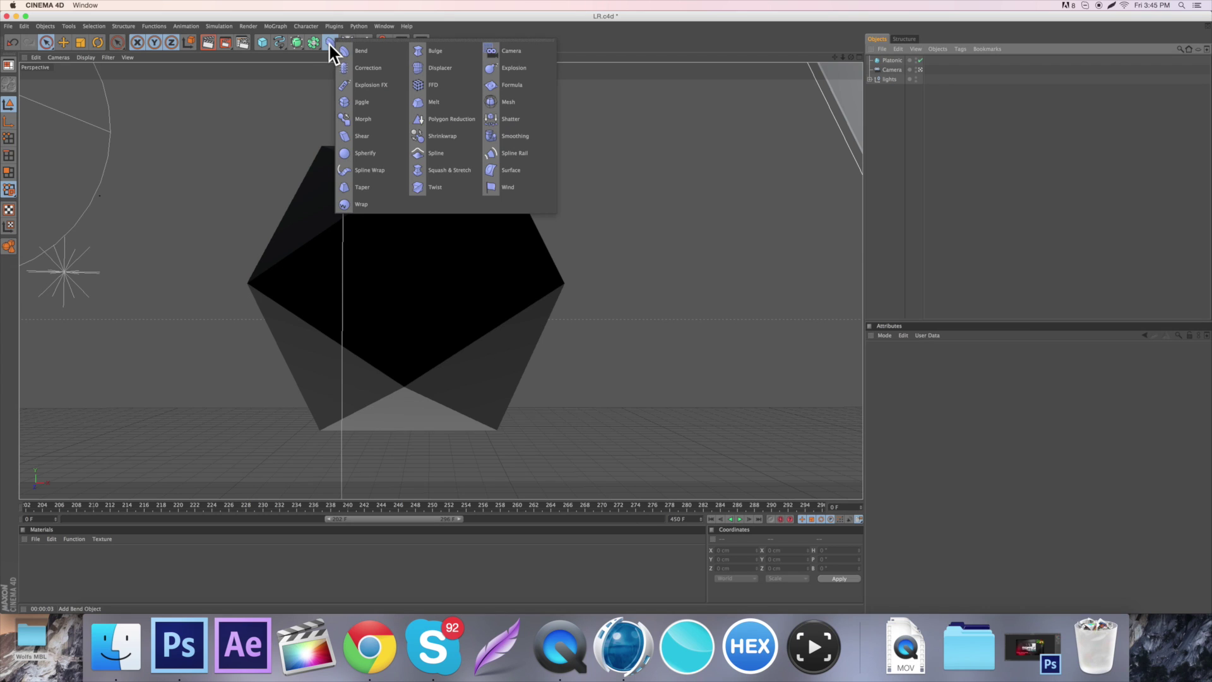
left_click(441, 68)
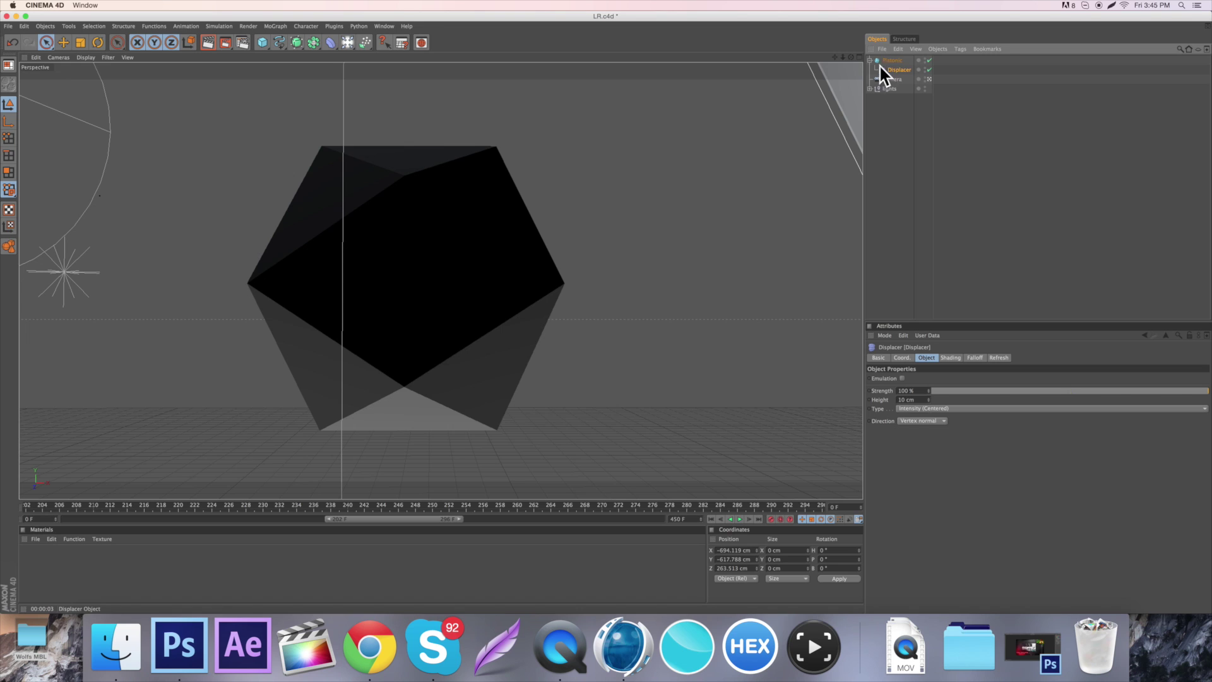
key("super+z")
mouse_move(893, 60)
left_mouse_down()
mouse_move(903, 87)
mouse_move(891, 67)
left_mouse_up()
left_click(892, 59)
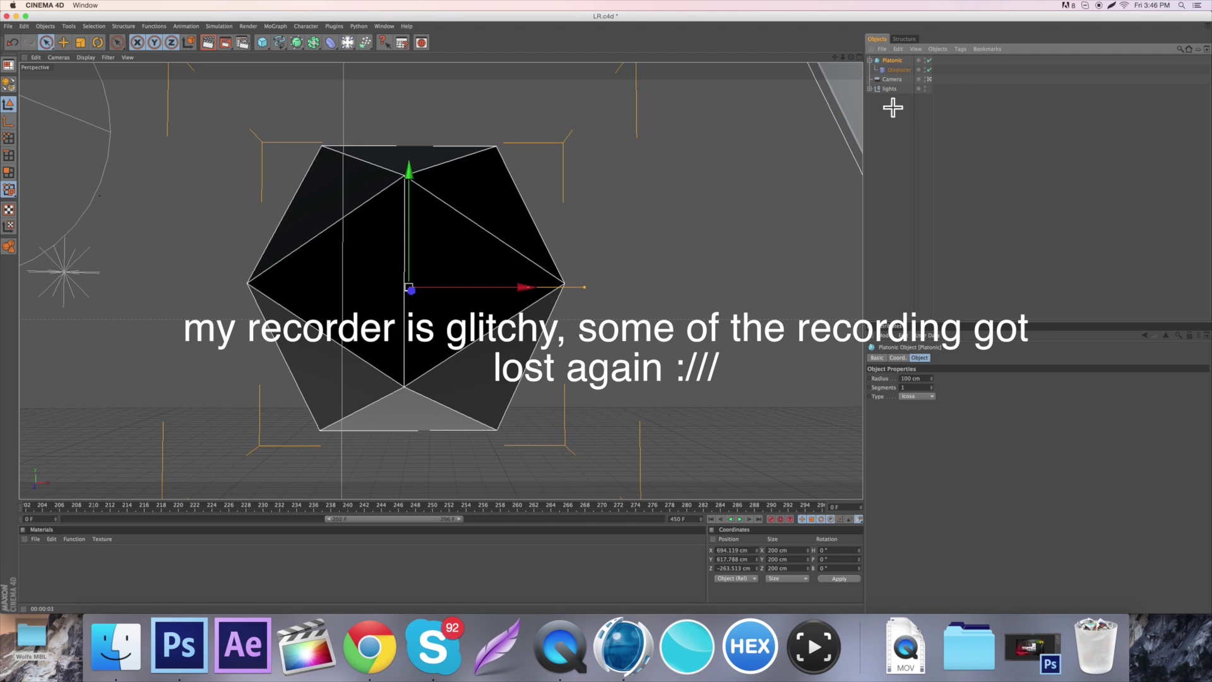
left_click(893, 114)
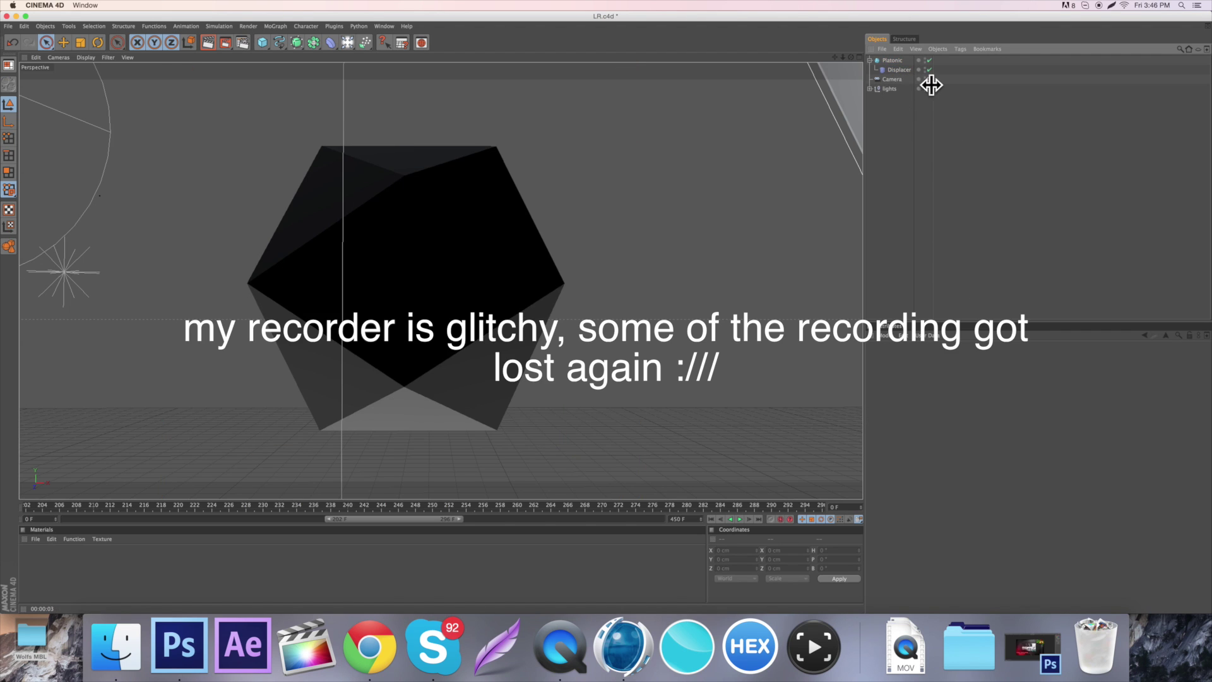
Step: Assign a Noise shader to the Displacer's shading, keeping the channel on Custom Shader
left_click(897, 69)
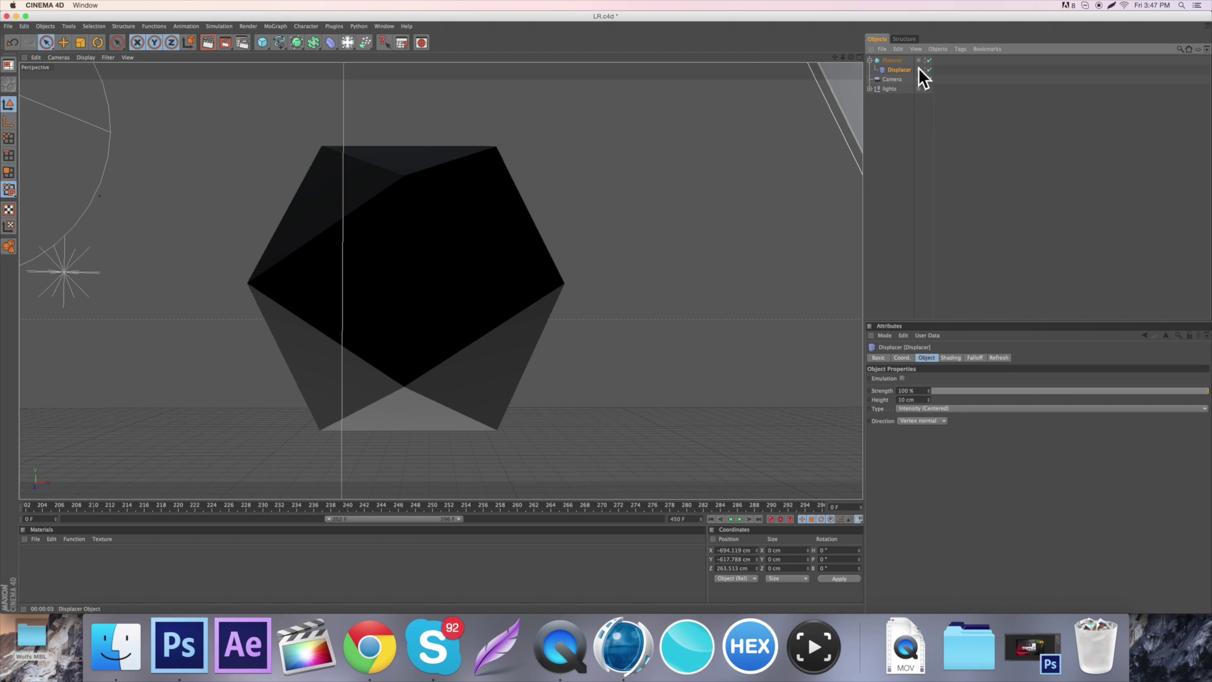
left_click(945, 358)
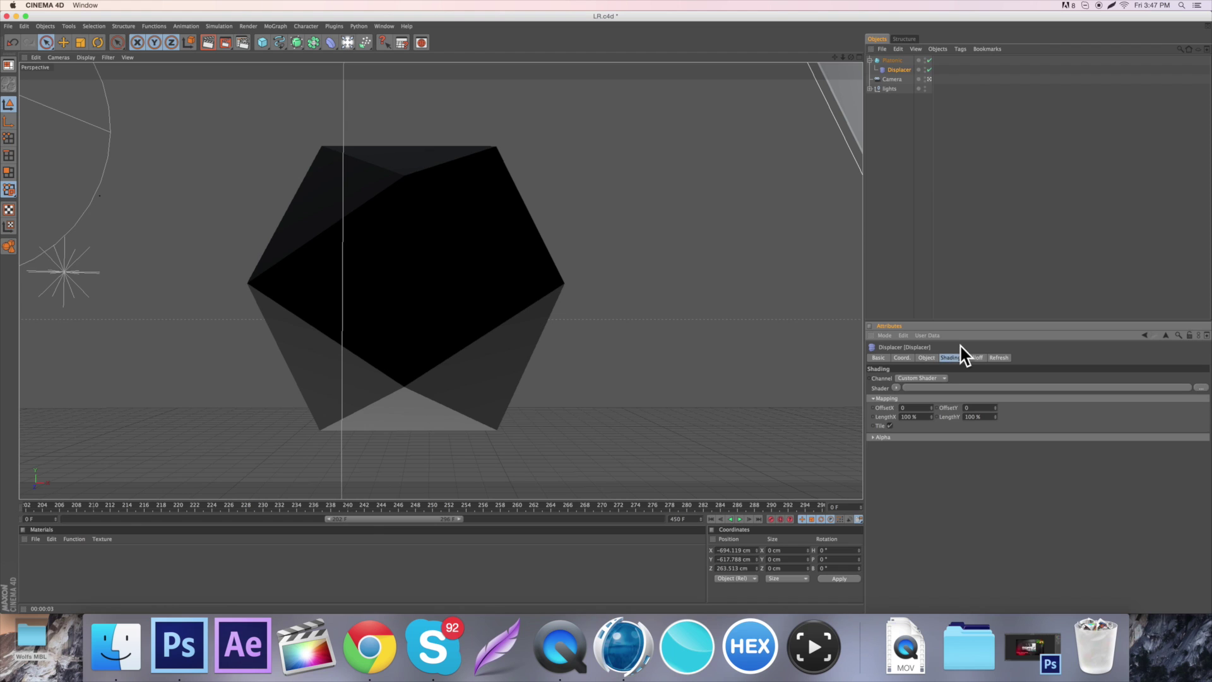
left_click(945, 377)
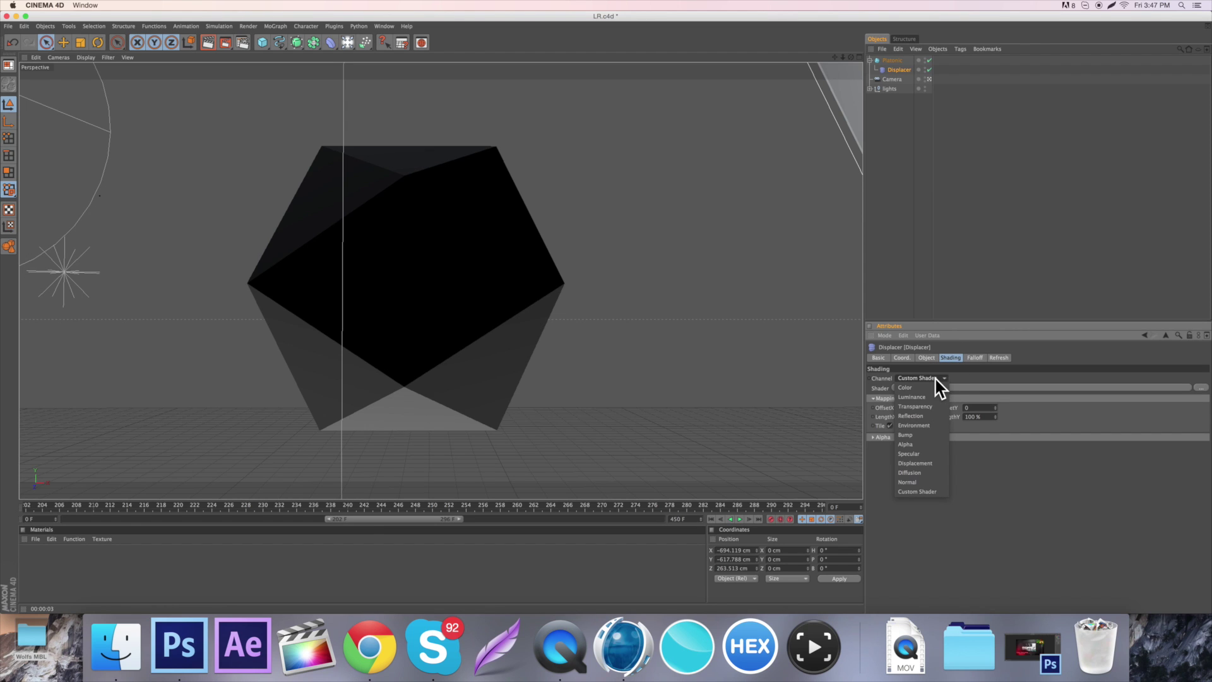
left_click(975, 383)
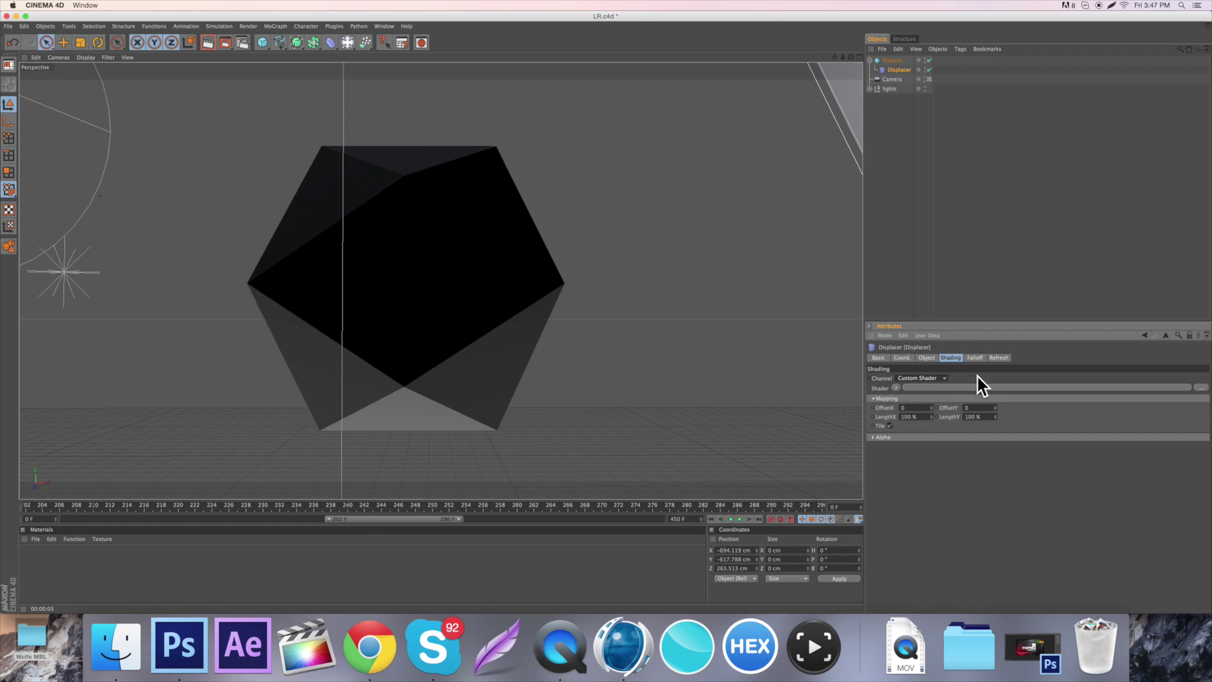
left_click(895, 387)
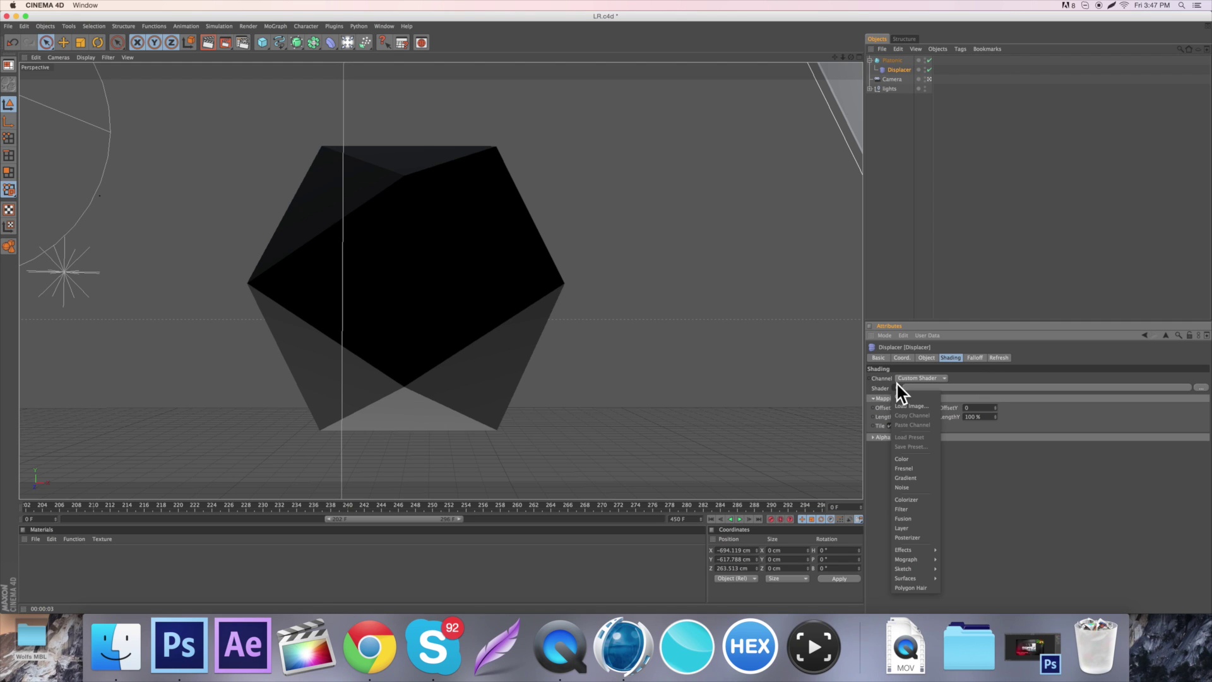
left_click(915, 484)
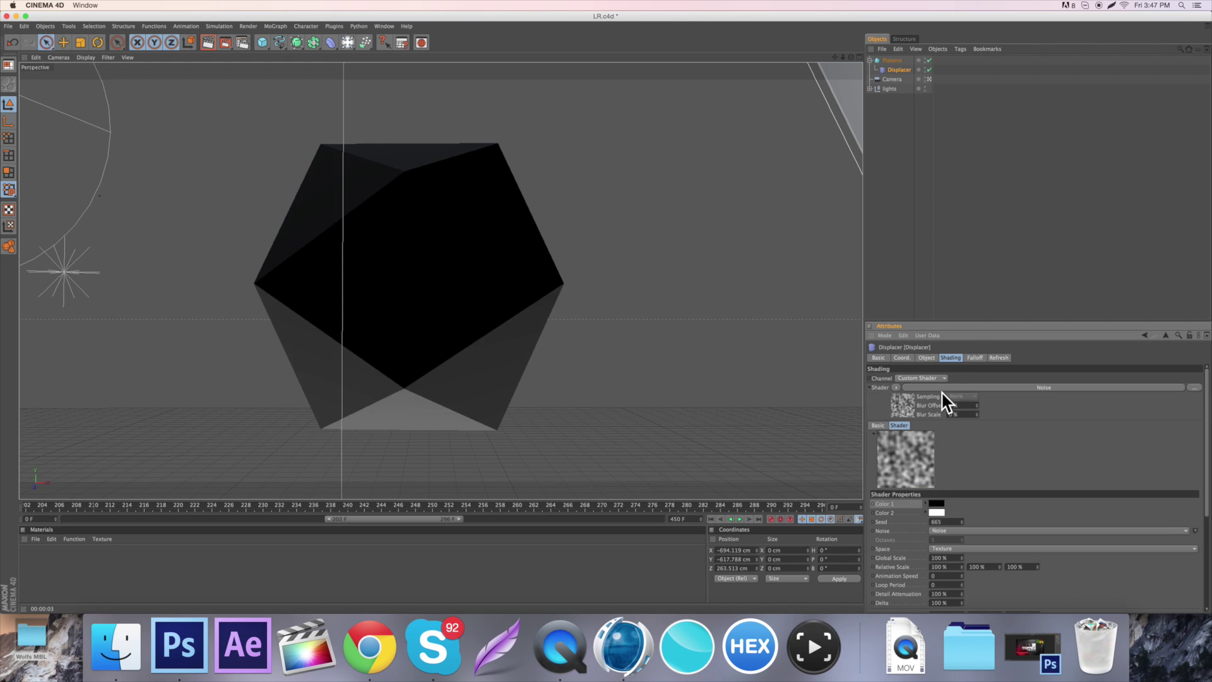
scroll(387, 316, "up", 4)
scroll(388, 316, "down", 5)
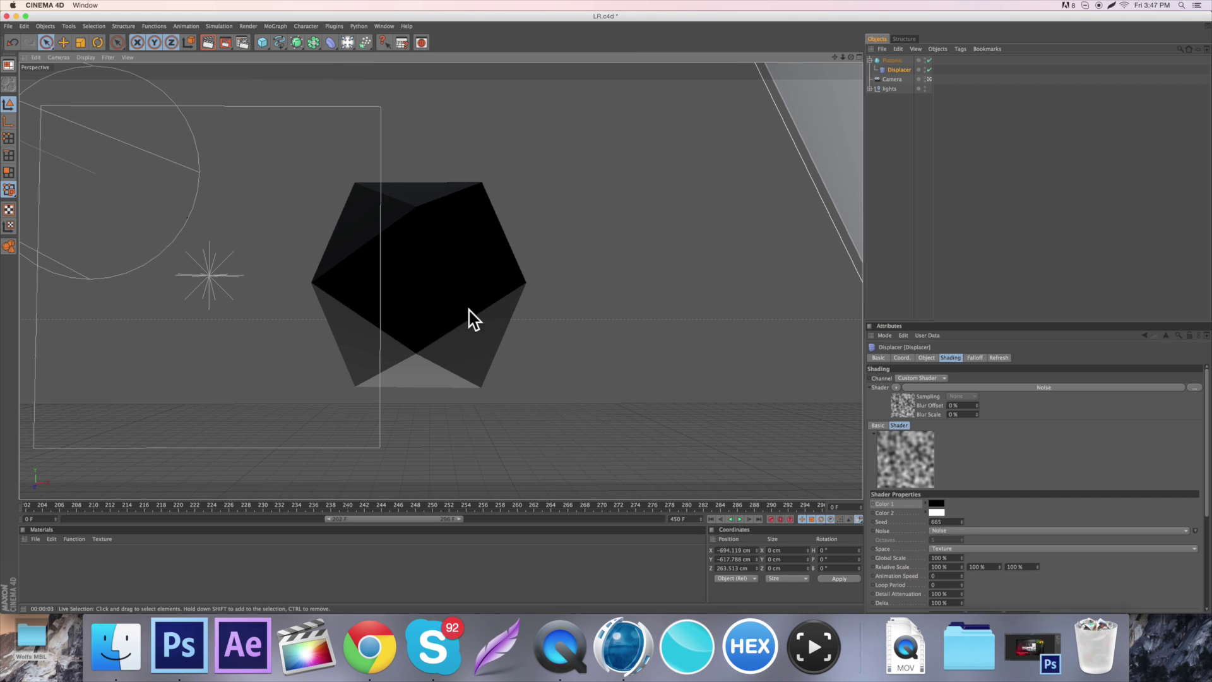
Step: Set the Platonic object's segments to 6
left_click(926, 357)
mouse_move(928, 400)
left_mouse_down()
mouse_move(953, 331)
mouse_move(929, 471)
mouse_move(931, 387)
left_mouse_up()
left_click(890, 61)
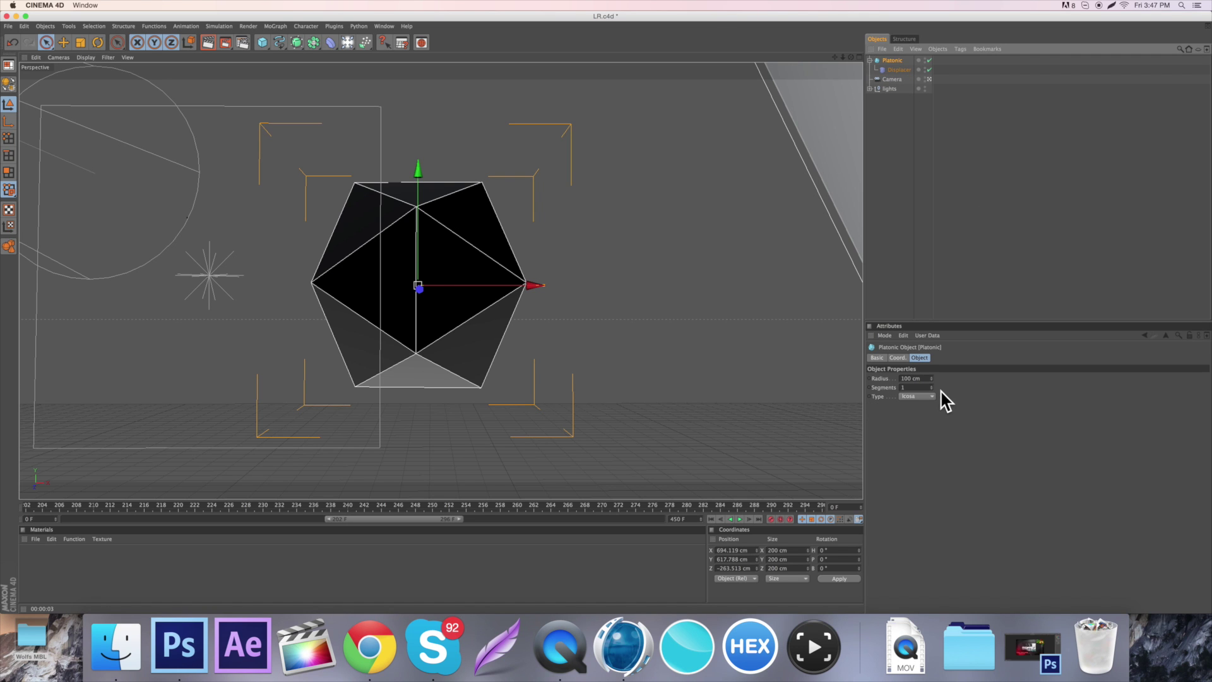
left_click(931, 385)
left_click(931, 385)
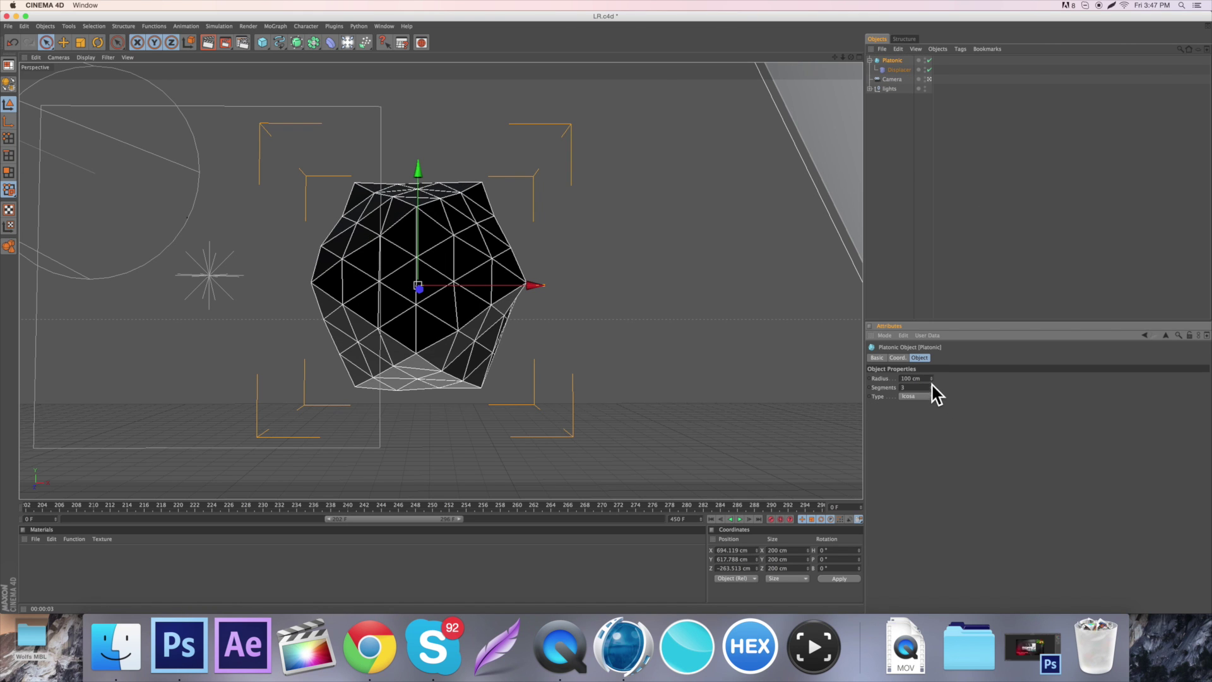
left_click(901, 387)
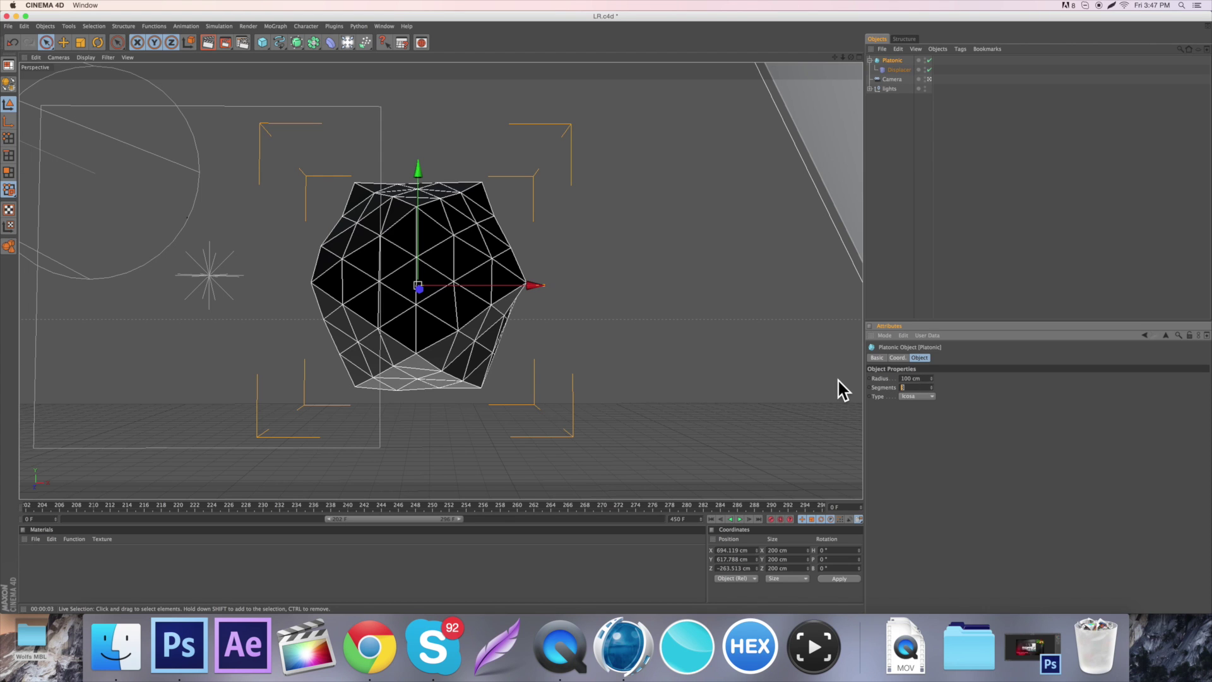
type("6")
key("Return")
Step: Increase the Displacer's height to about 207 cm to give the shape long spikes
left_click(896, 69)
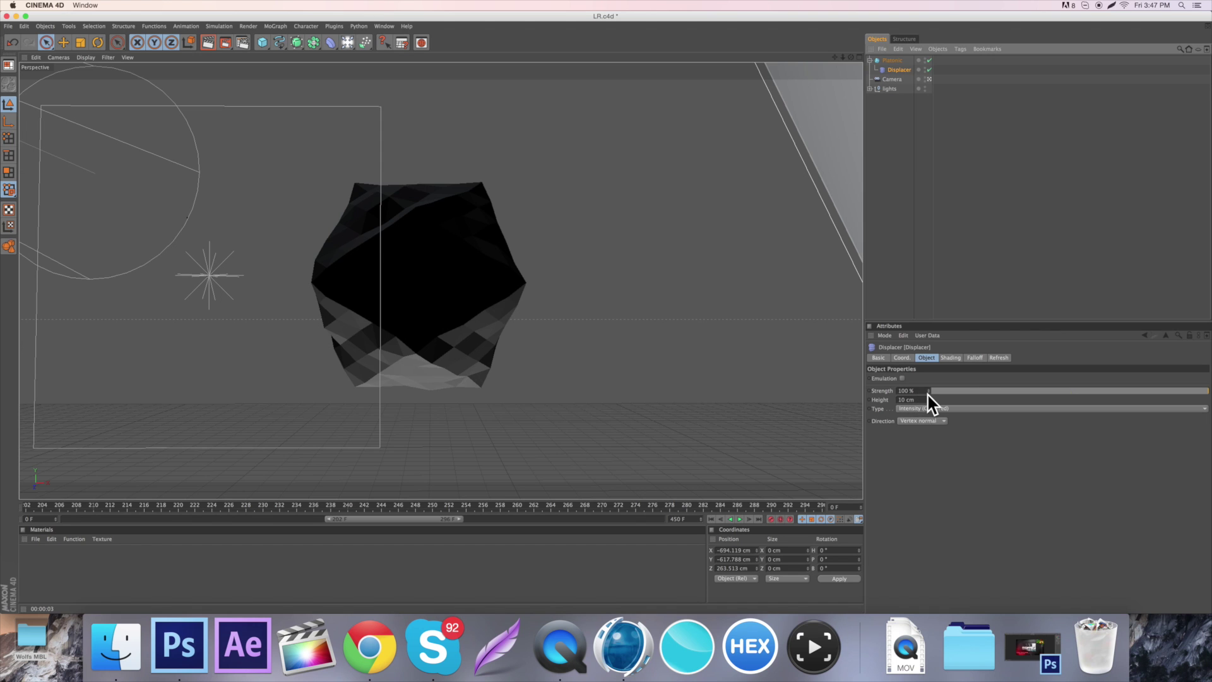
left_click_drag(928, 397, 1060, 397)
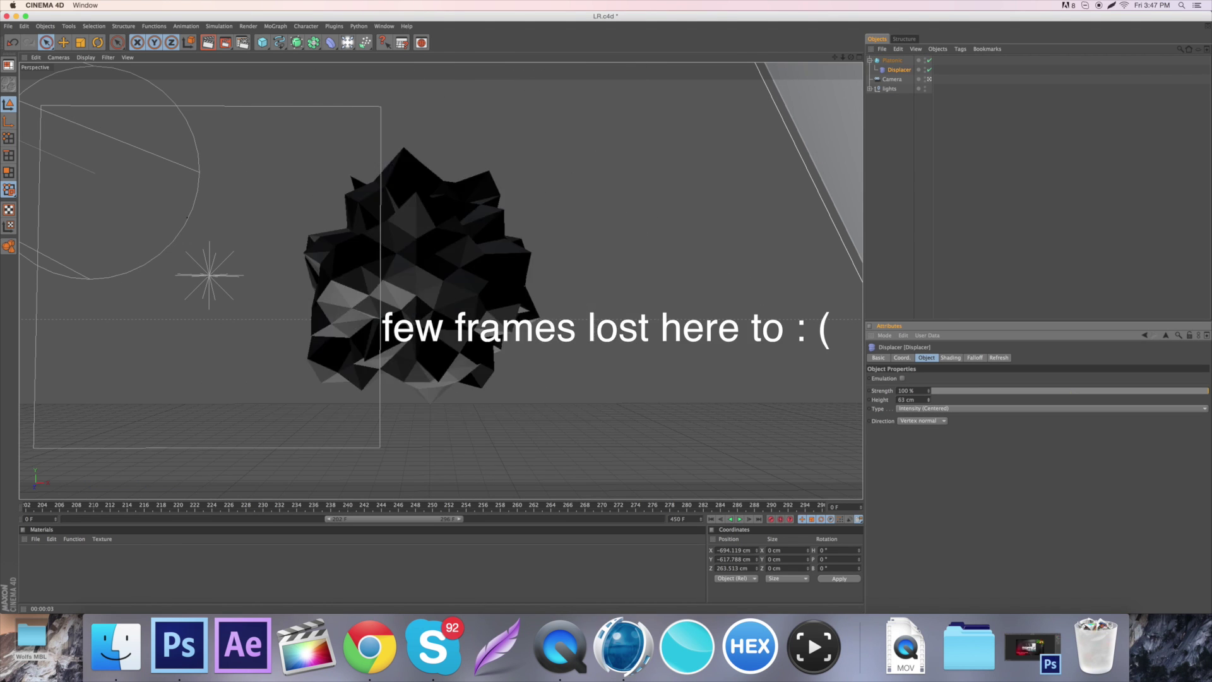
mouse_move(928, 398)
left_mouse_down()
mouse_move(966, 397)
mouse_move(940, 397)
left_mouse_up()
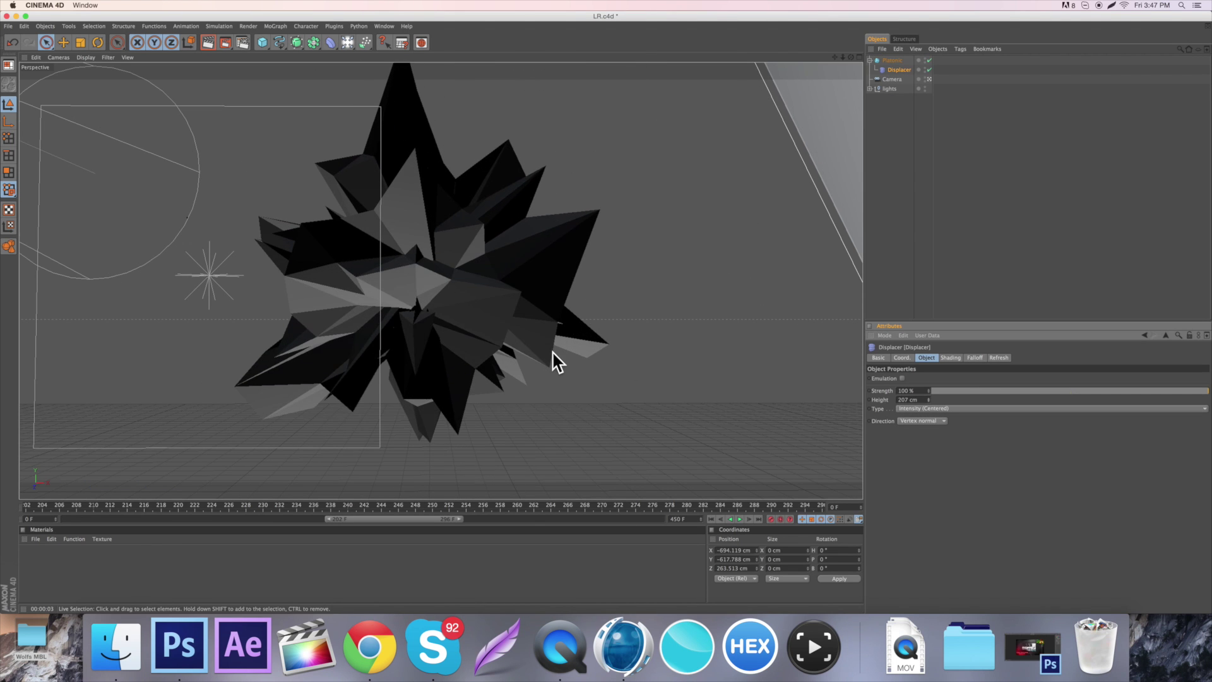
Step: Frame the whole spiky object in the perspective view and render the view as a preview
key("super+shift+z")
key("super+shift+z")
key("super+shift+z")
key("super+shift+z")
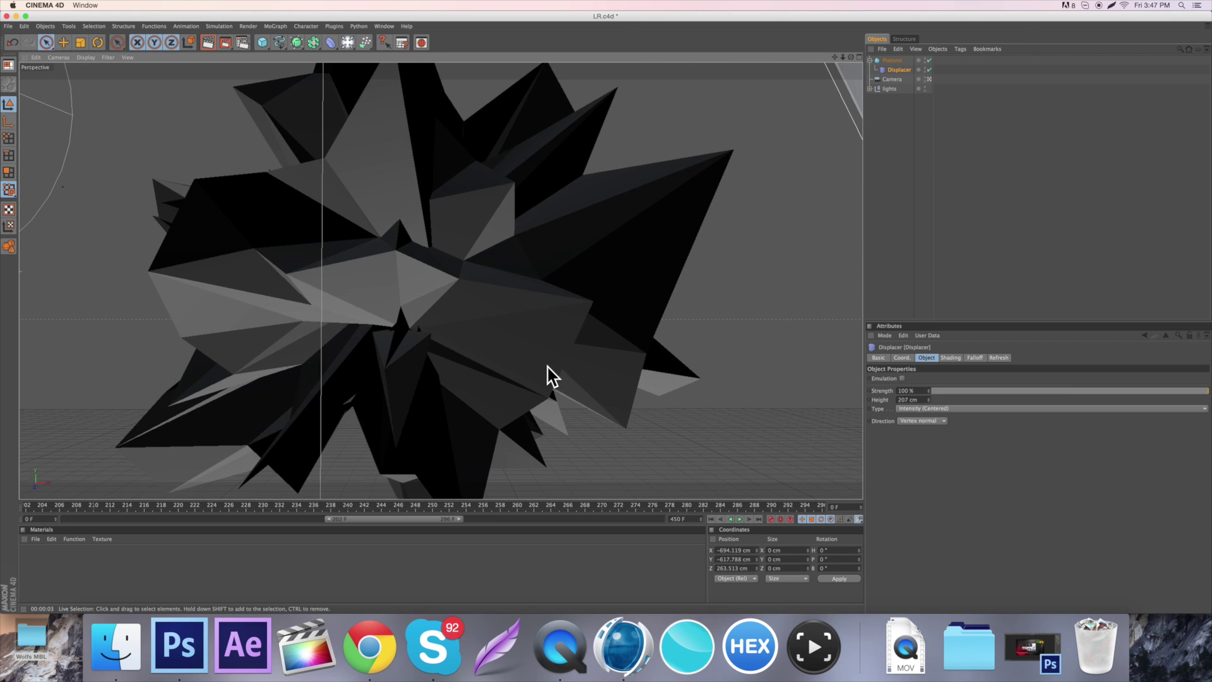
key("super+shift+z")
key("super+shift+z")
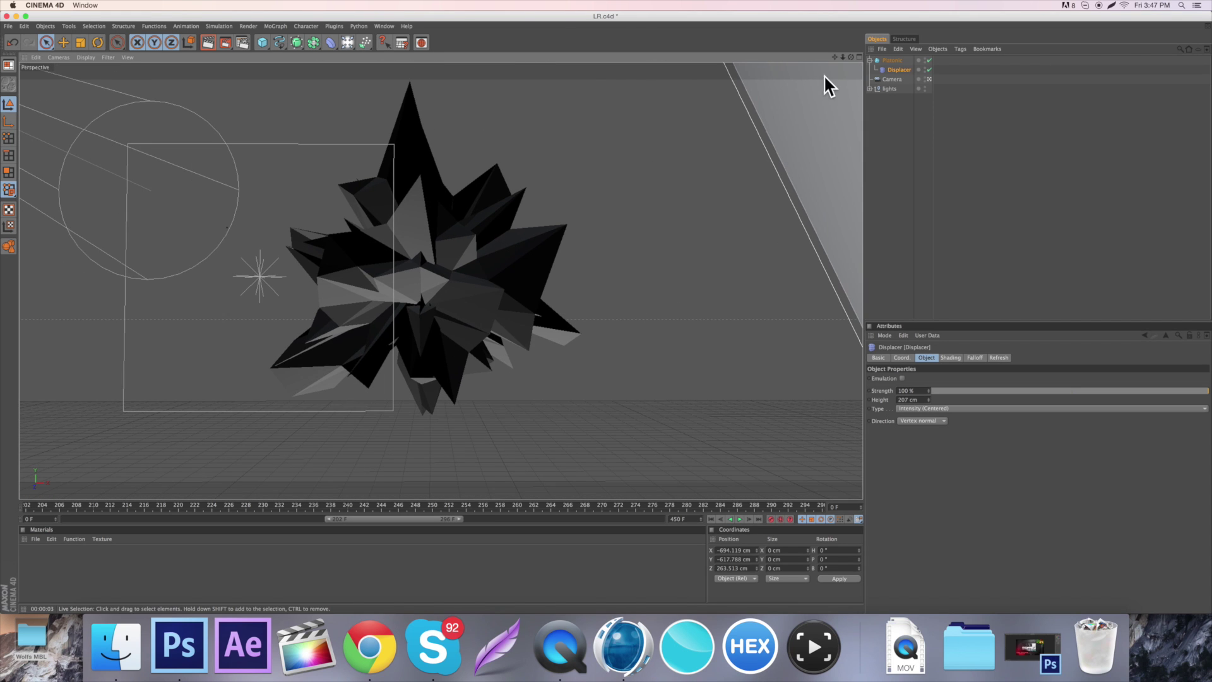
key("super+shift+z")
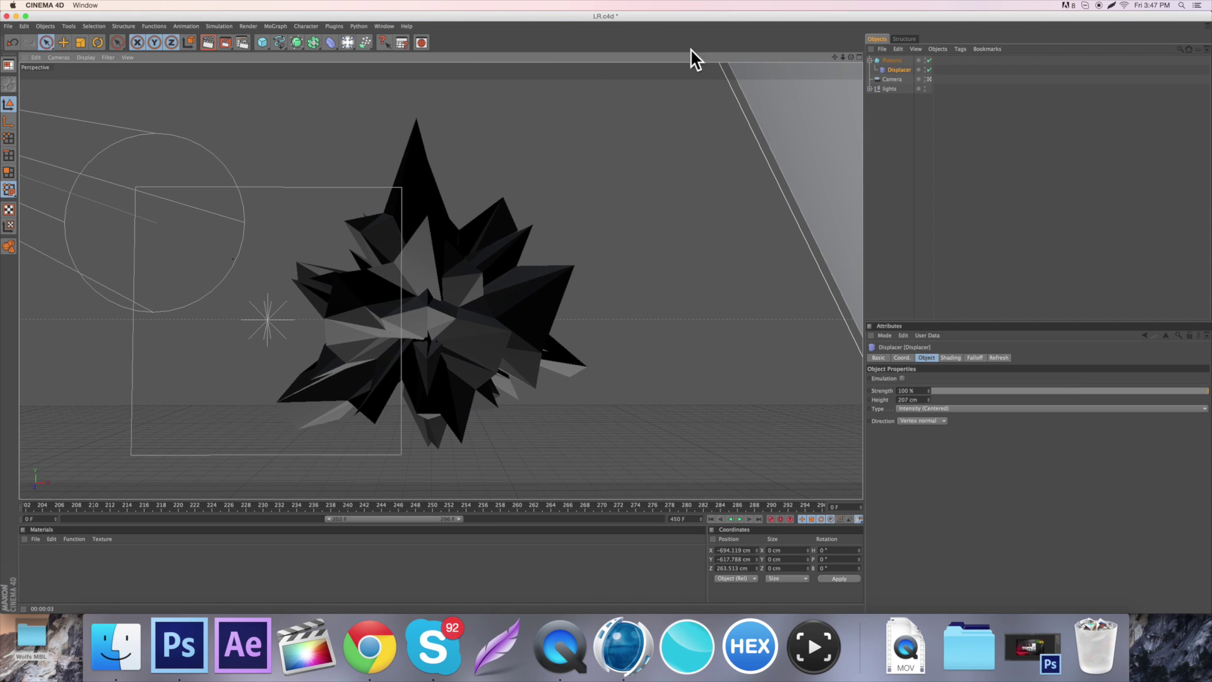
left_click(204, 41)
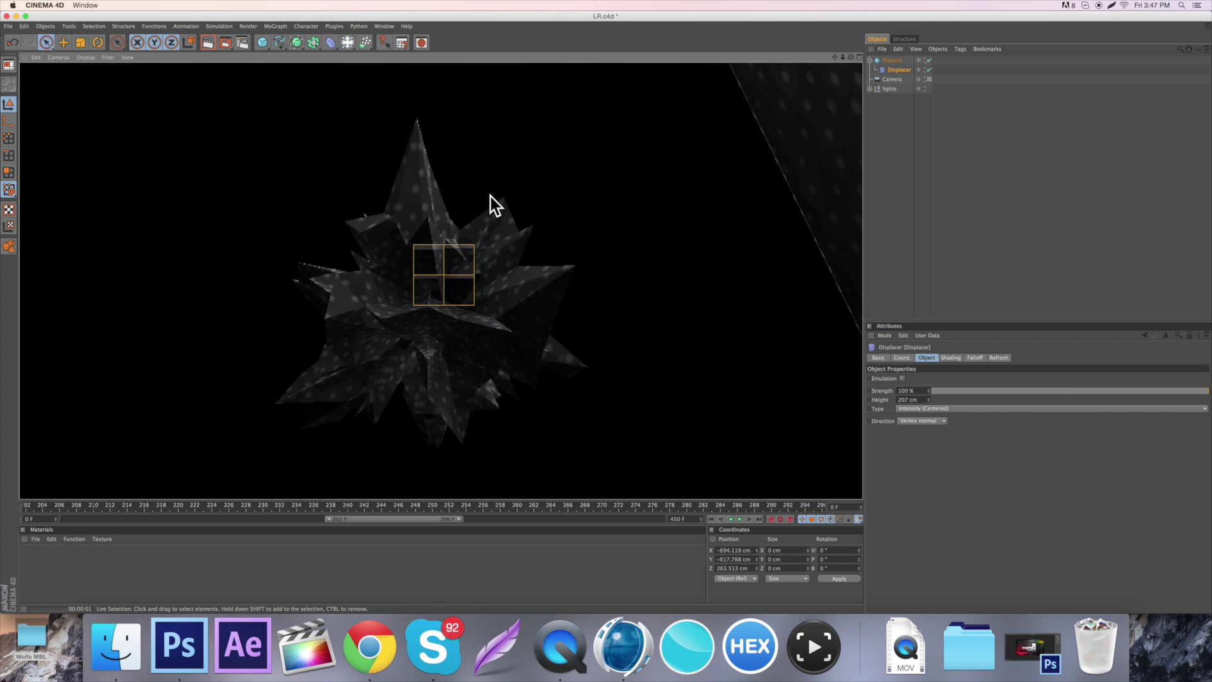
Step: Reduce the Platonic object's segments to 2
left_click(459, 325)
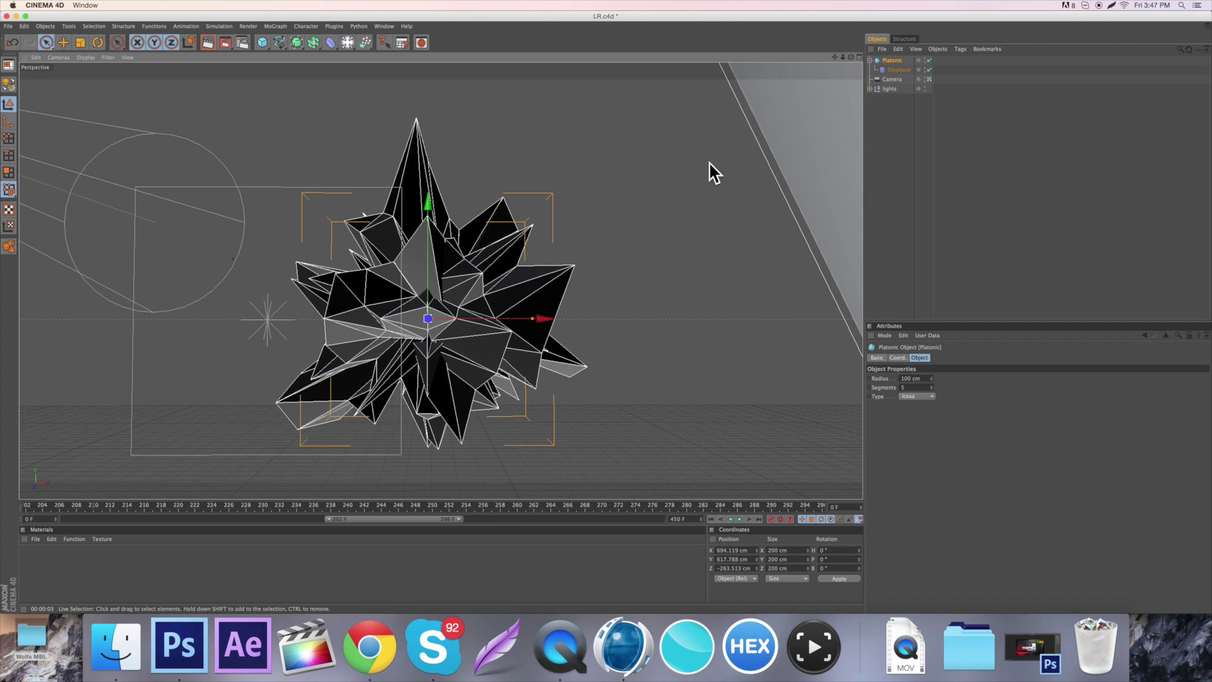
scroll(446, 270, "up", 5)
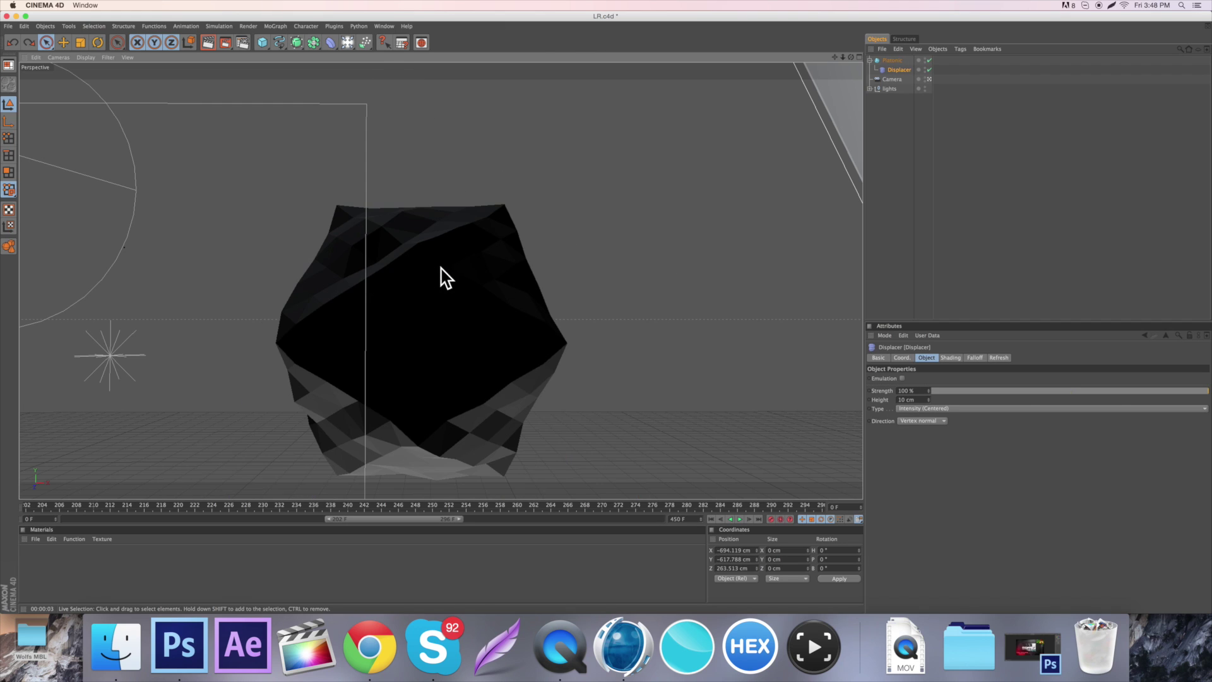
left_click(891, 65)
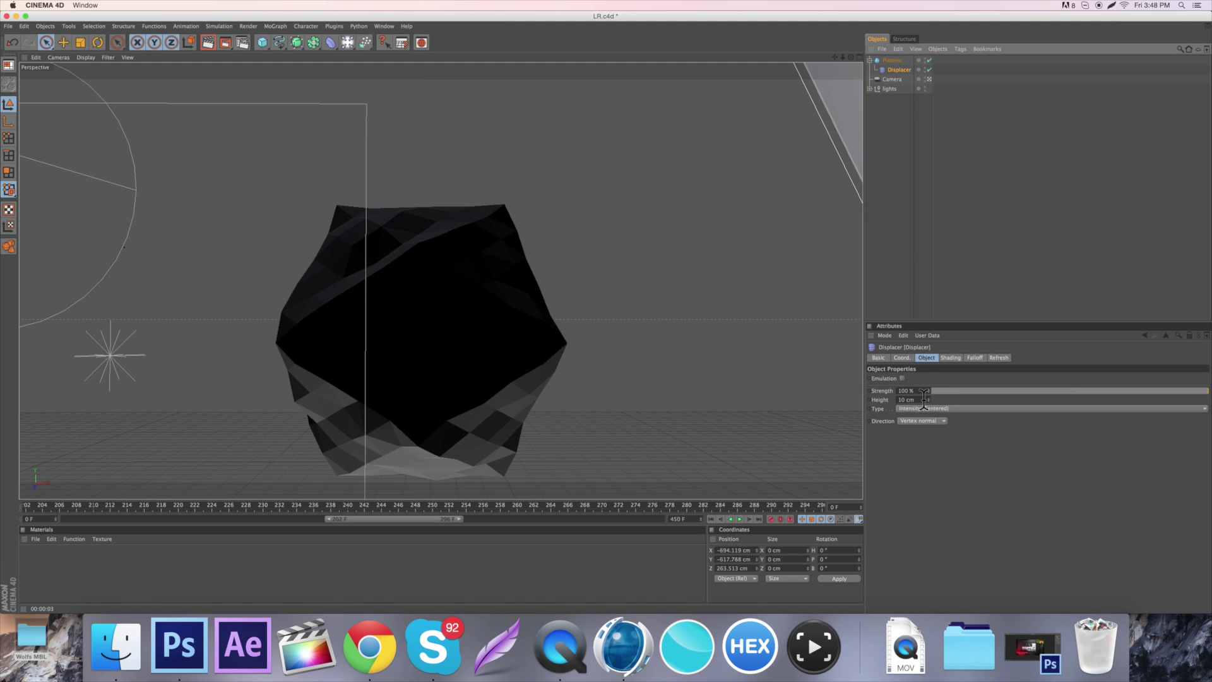
left_click(889, 60)
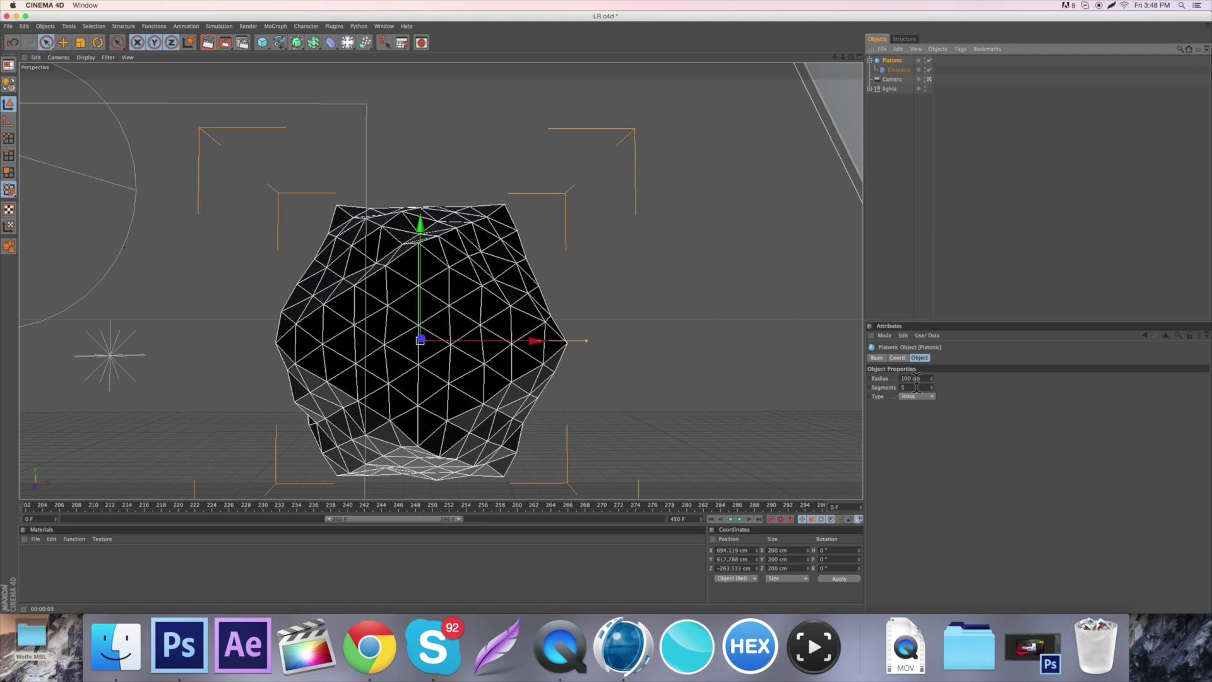
left_click(915, 387)
Step: Increase the Displacer's height to about 211 cm to deform the low-segment shape strongly
left_click(898, 69)
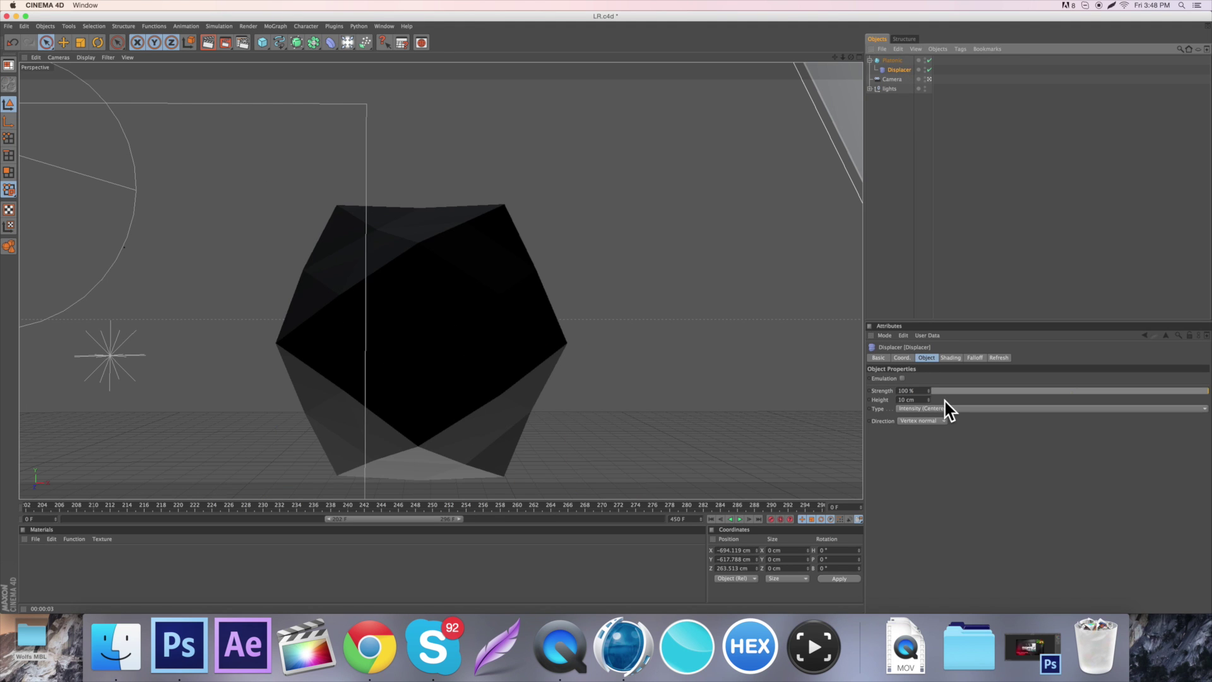
left_click_drag(928, 399, 928, 341)
scroll(601, 315, "down", 5)
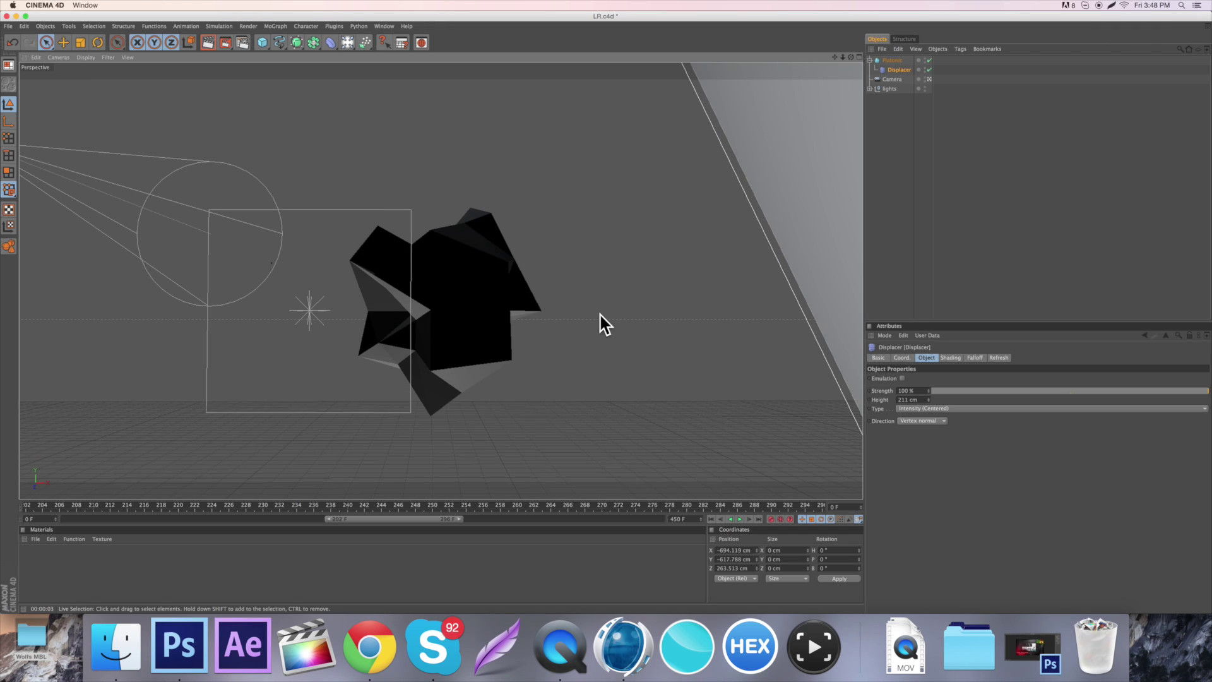
scroll(613, 328, "up", 2)
scroll(612, 329, "up", 1)
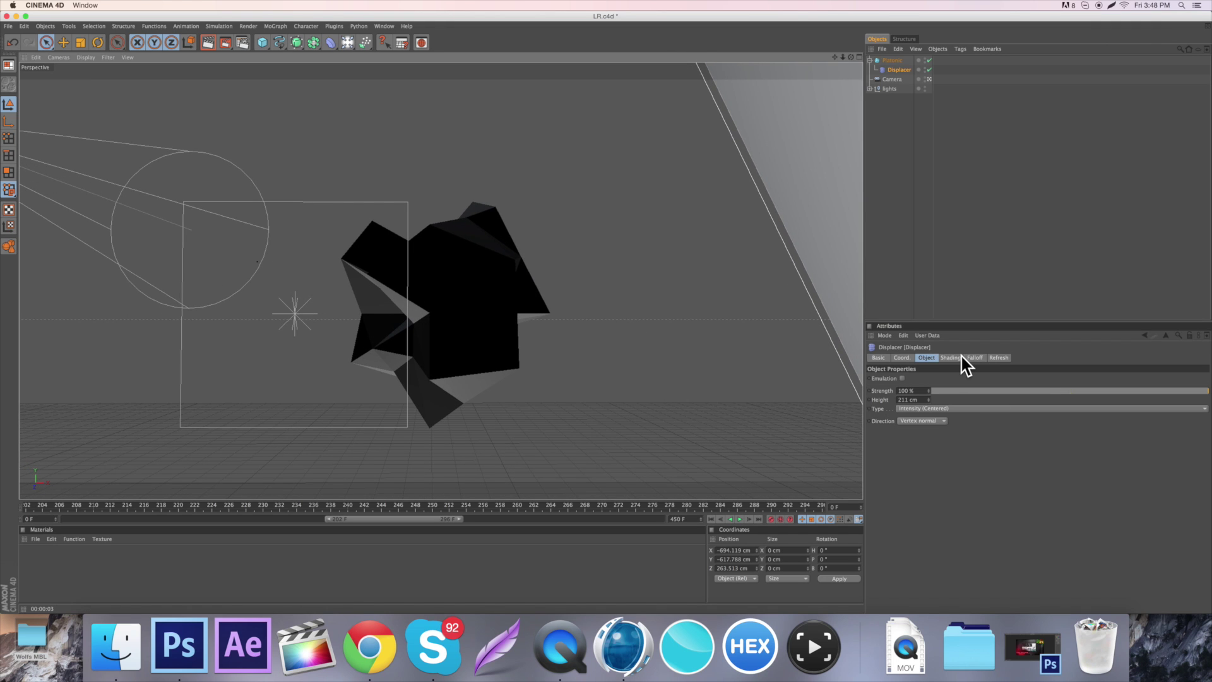
Step: Set the seed of the Displacer's noise shader to 995 and render the view as a preview
left_click(961, 357)
scroll(963, 493, "down", 5)
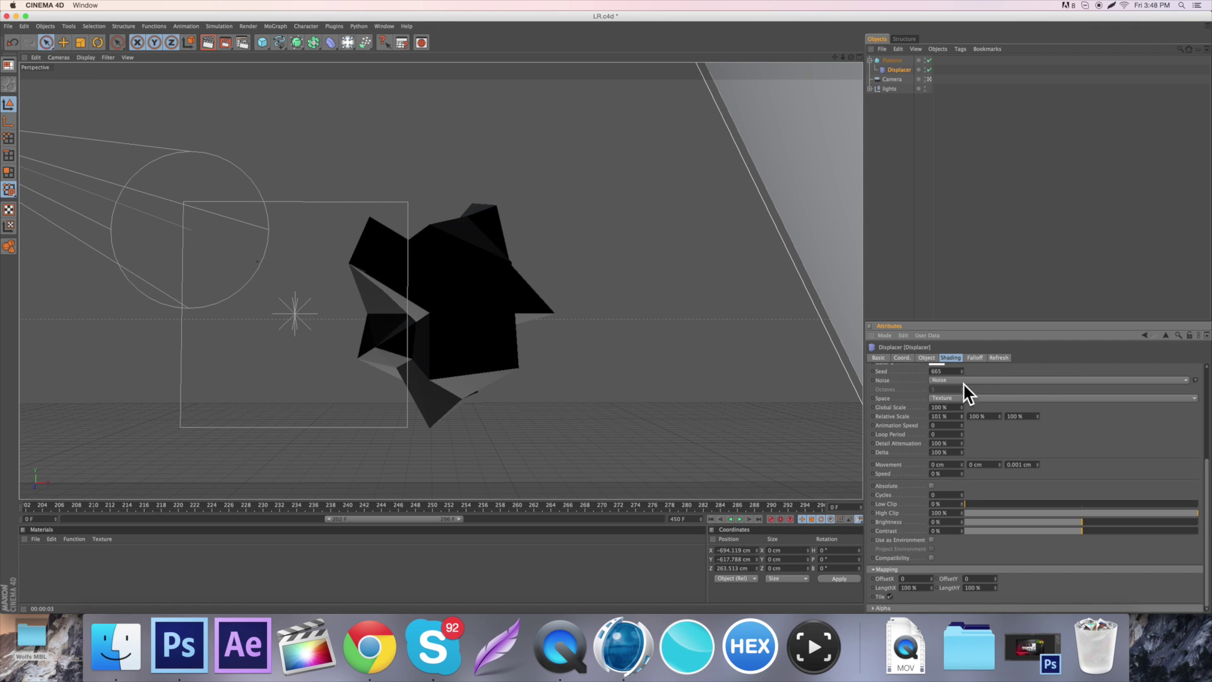
left_click_drag(960, 371, 962, 372)
scroll(497, 387, "up", 2)
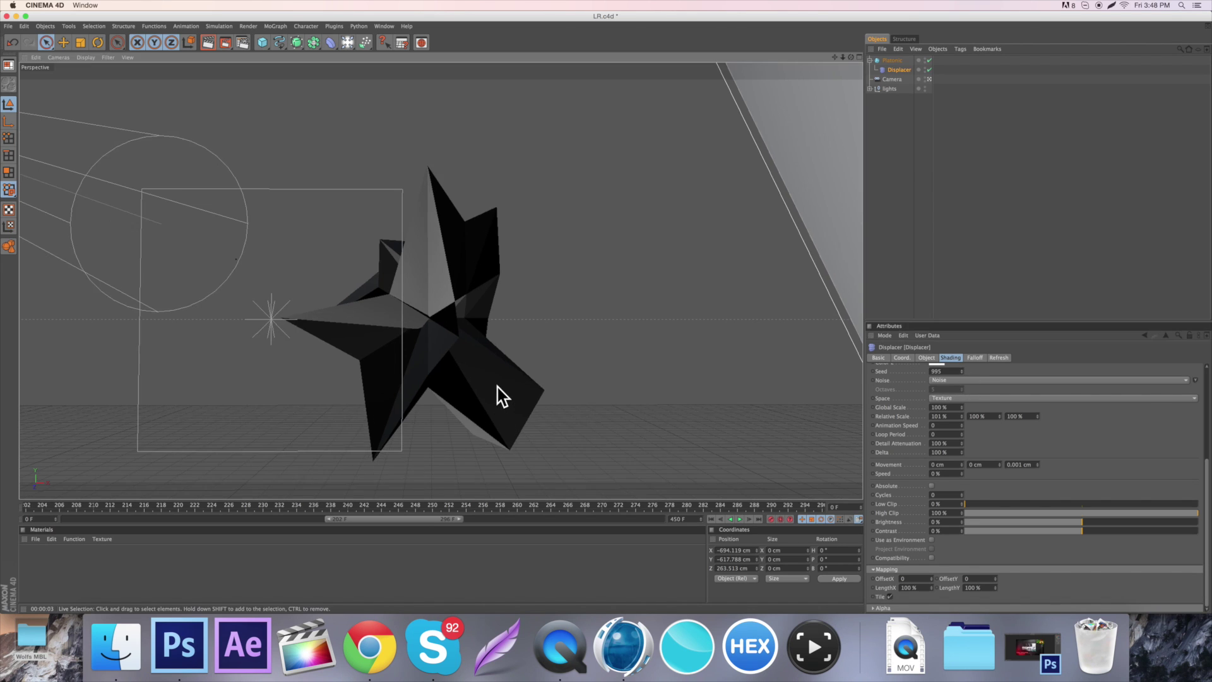
left_click(208, 42)
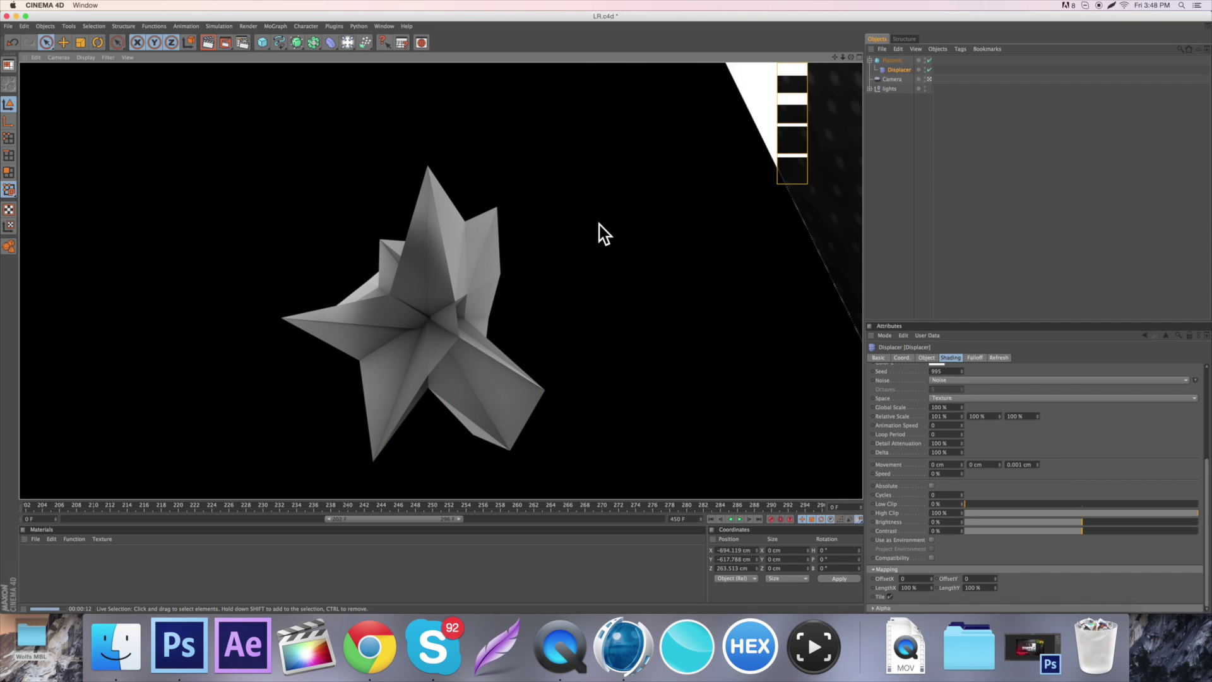
Step: Set the Platonic object's radius to 115 cm and its segments to 2
left_click(365, 310)
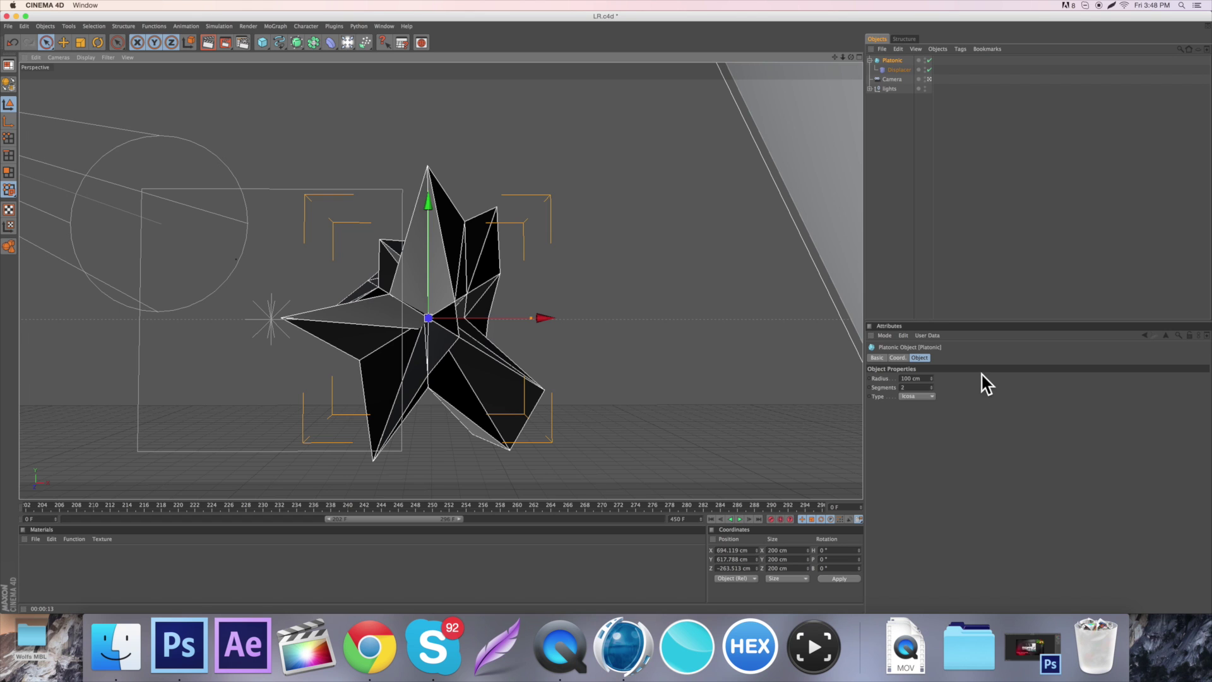
left_click(932, 389)
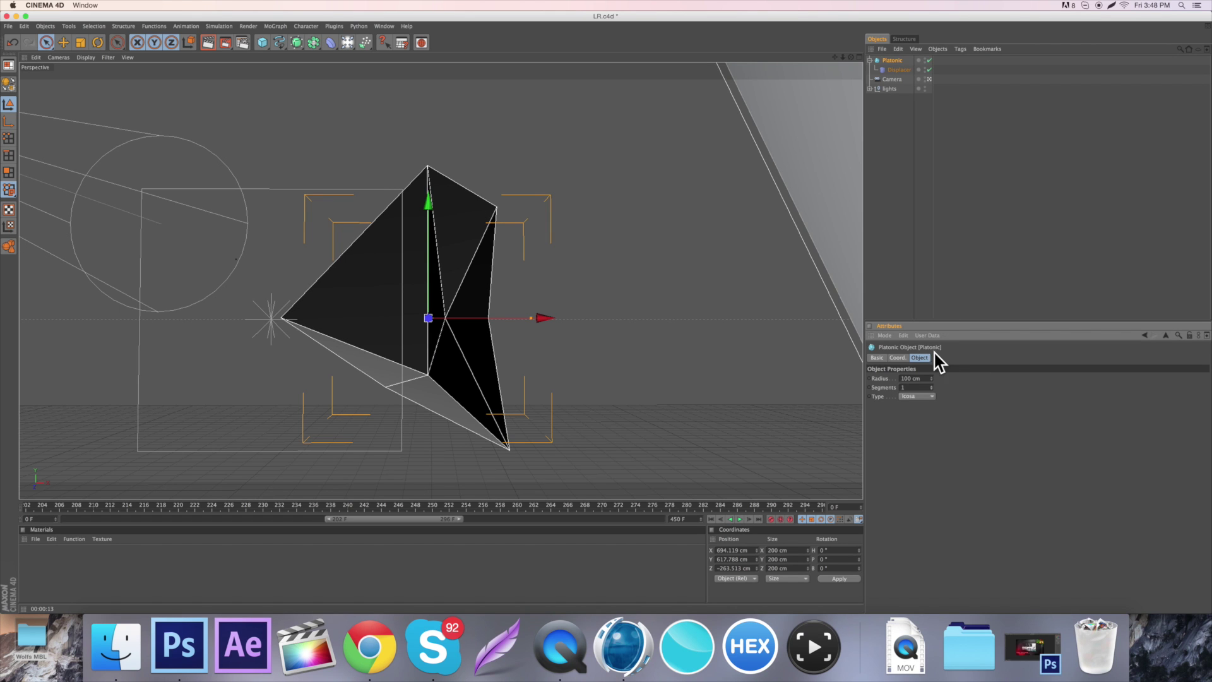
mouse_move(931, 385)
left_mouse_down()
mouse_move(931, 412)
mouse_move(931, 354)
mouse_move(931, 375)
left_mouse_up()
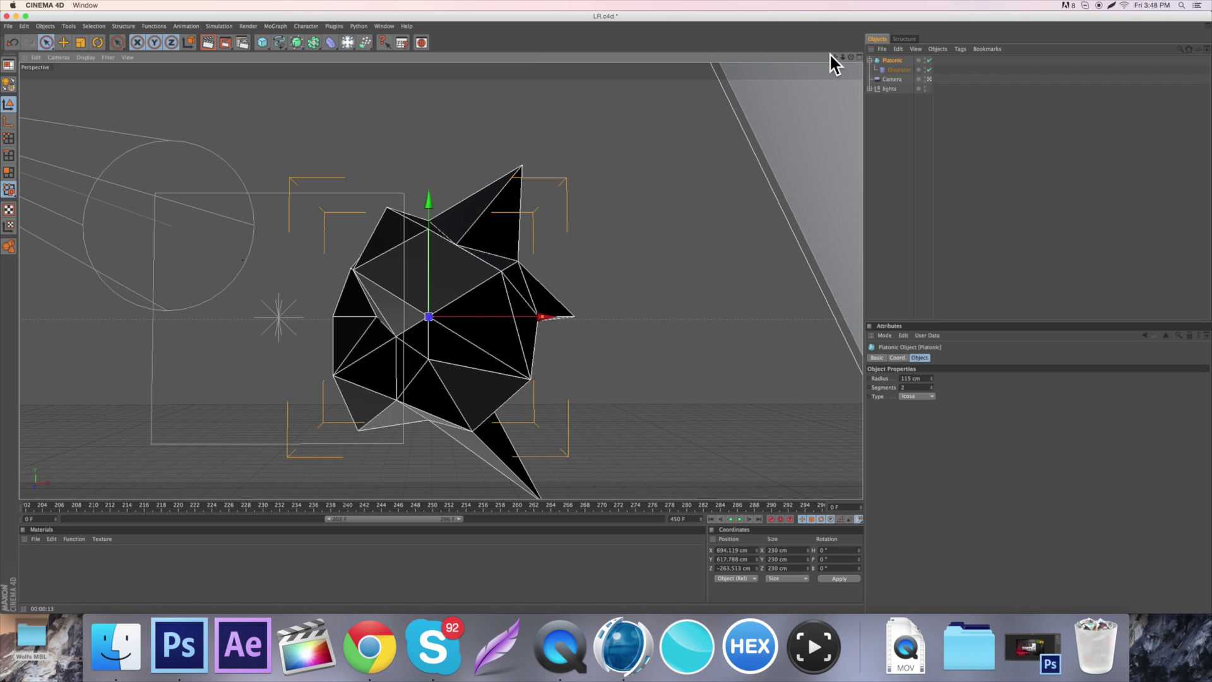
left_click_drag(832, 56, 815, 30)
left_click(982, 125)
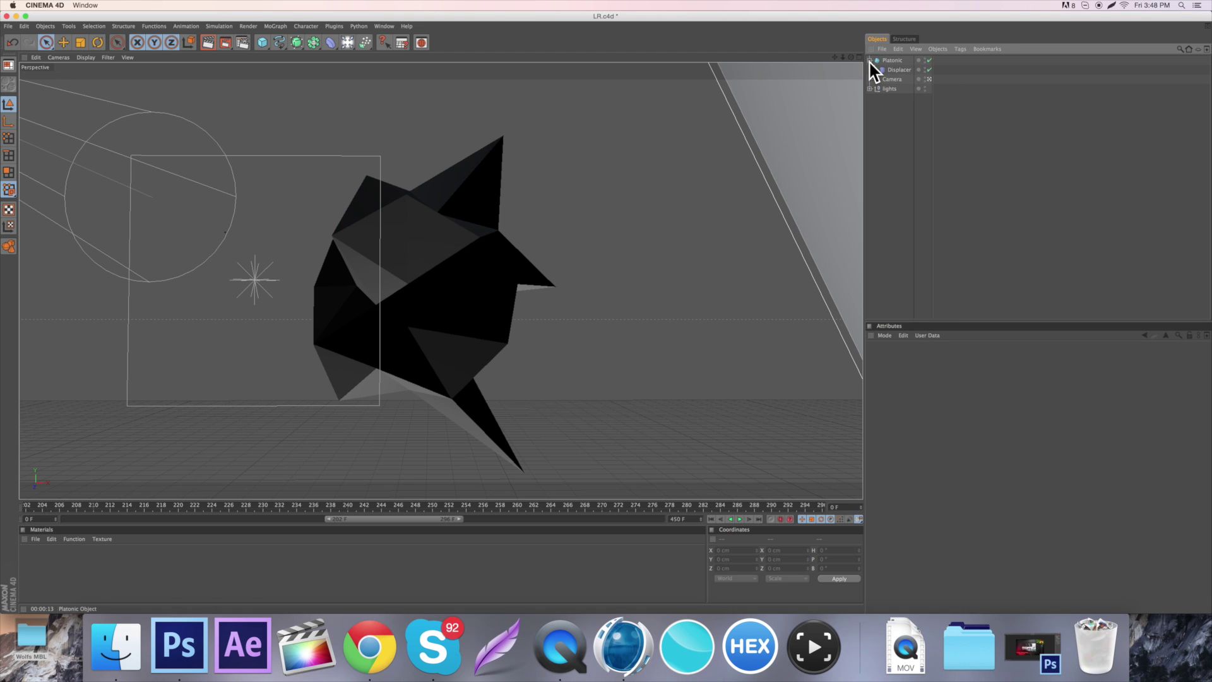
Step: Duplicate the Platonic object together with its Displacer
left_click(870, 60)
left_click(892, 60)
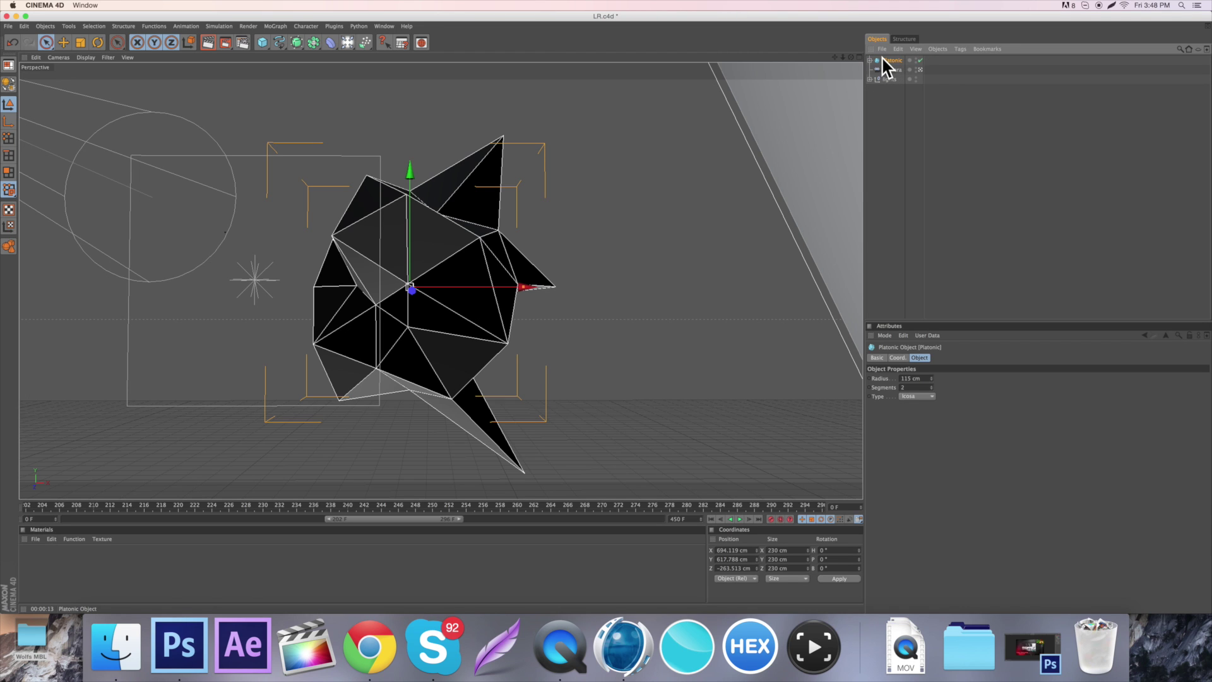
key("super+c")
key("super+v")
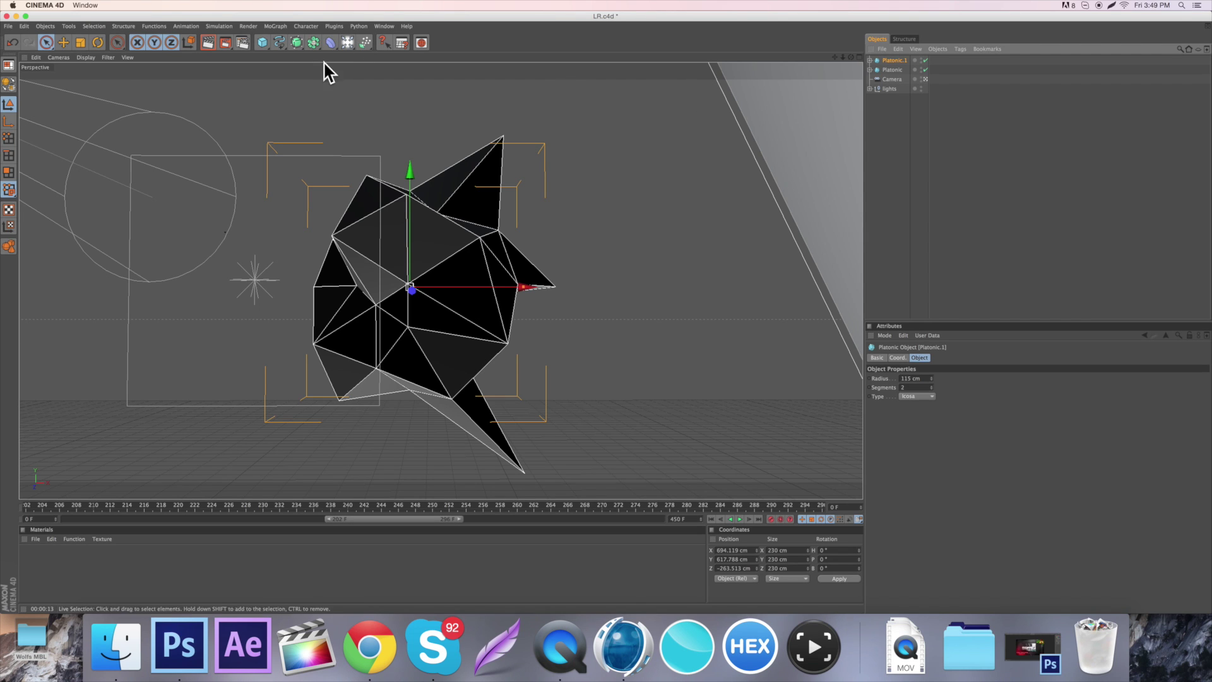
Step: Add an Atom Array and nest the duplicated Platonic object inside it
left_click(315, 44)
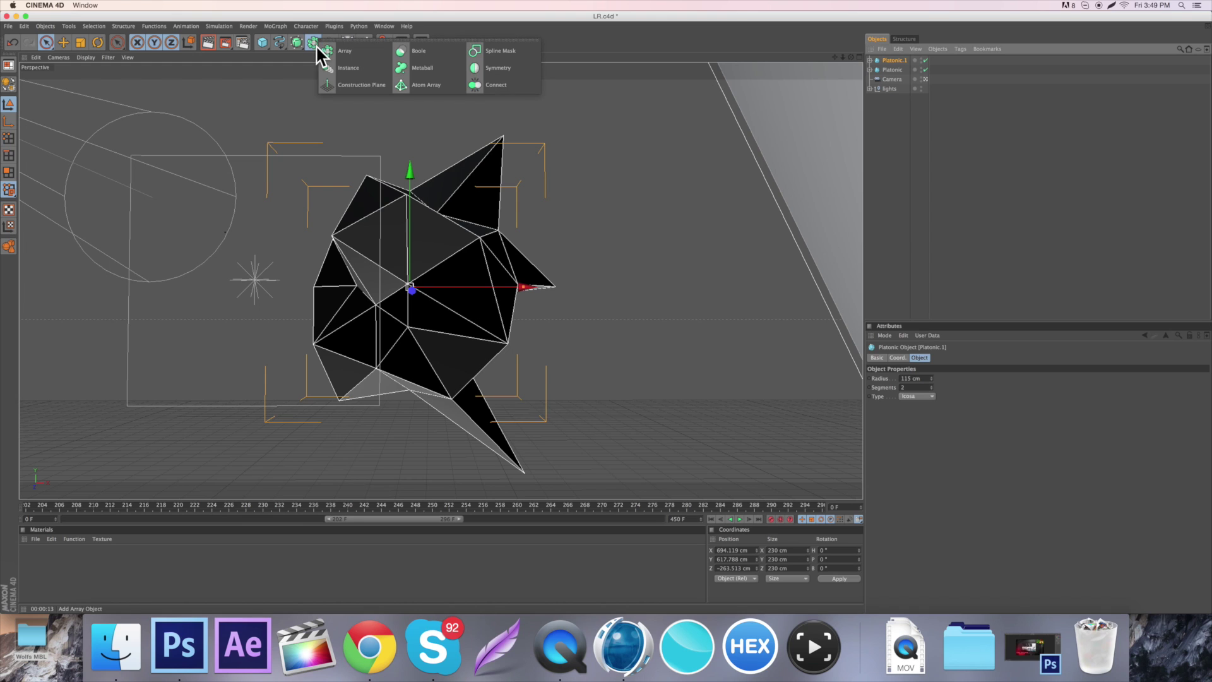
left_click(445, 85)
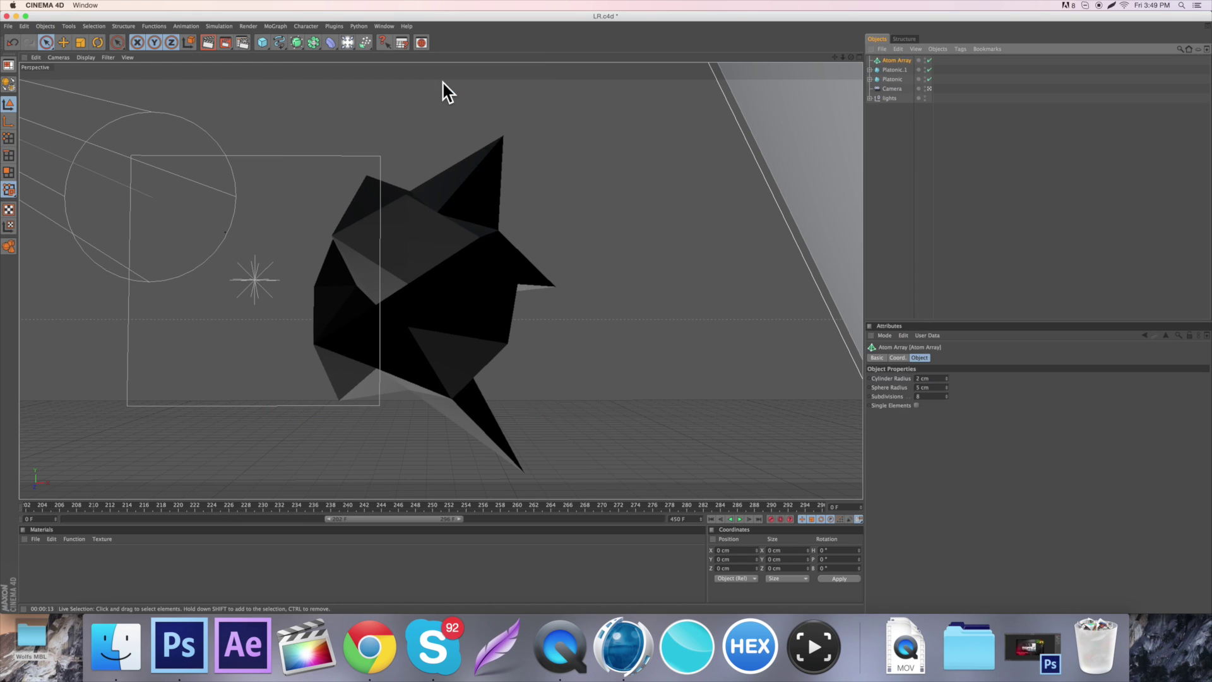
left_click(895, 79)
left_click(889, 70)
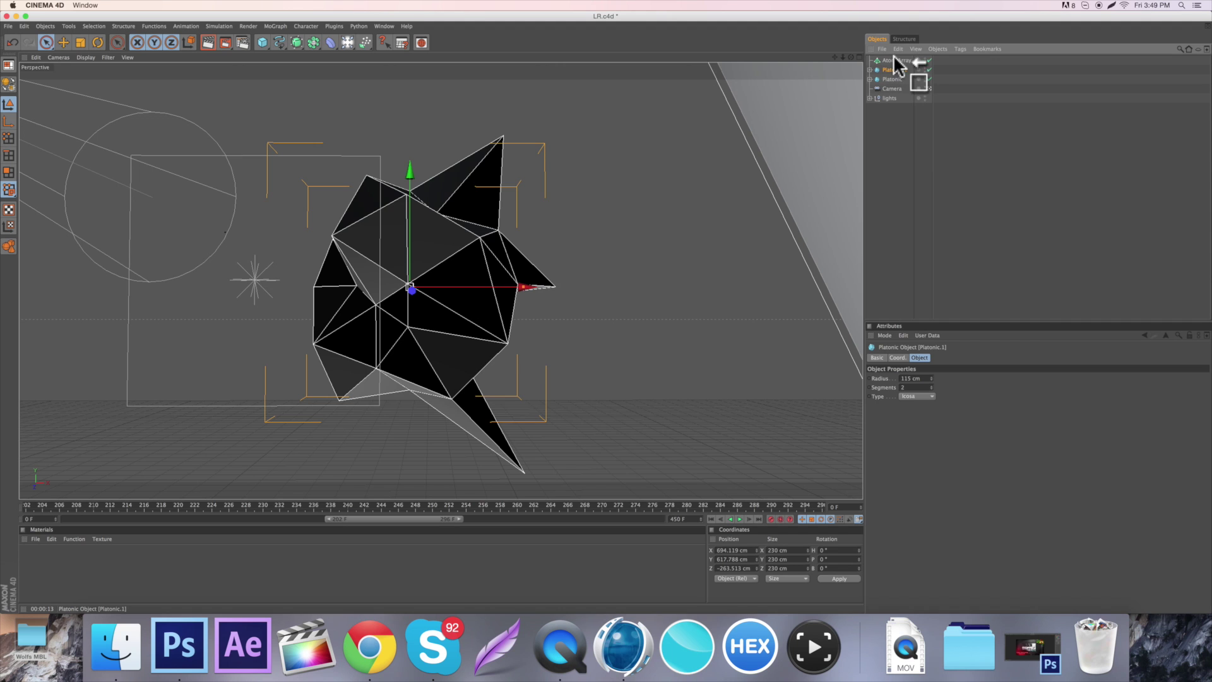
left_click_drag(894, 56, 885, 64)
left_click(870, 60)
Step: Set the Atom Array's cylinder radius to 1 cm and its sphere radius to 6.5 cm
left_click(879, 60)
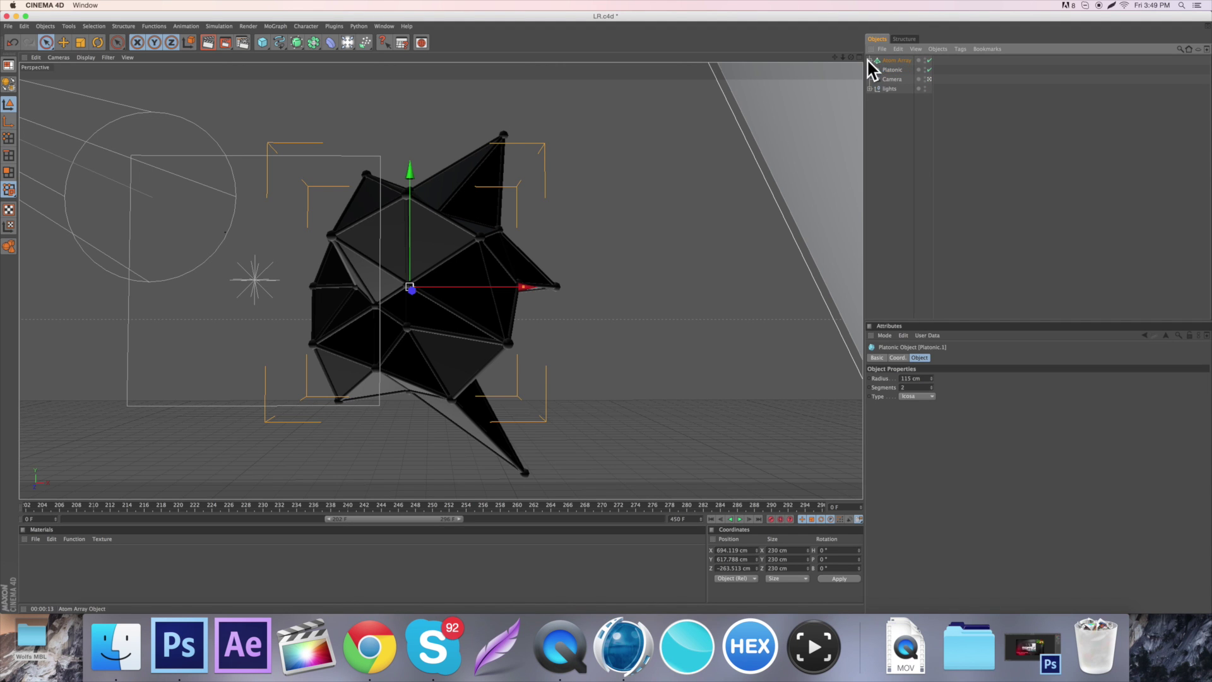
scroll(548, 140, "up", 3)
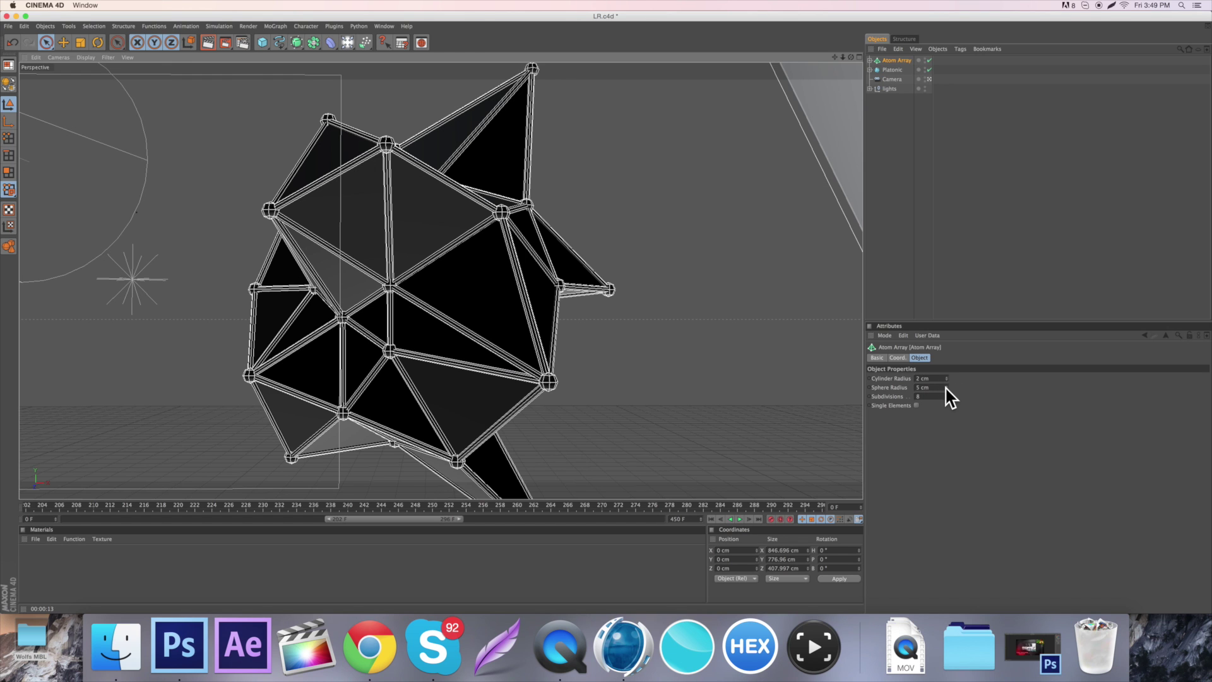
left_click_drag(946, 387, 950, 352)
scroll(341, 371, "up", 5)
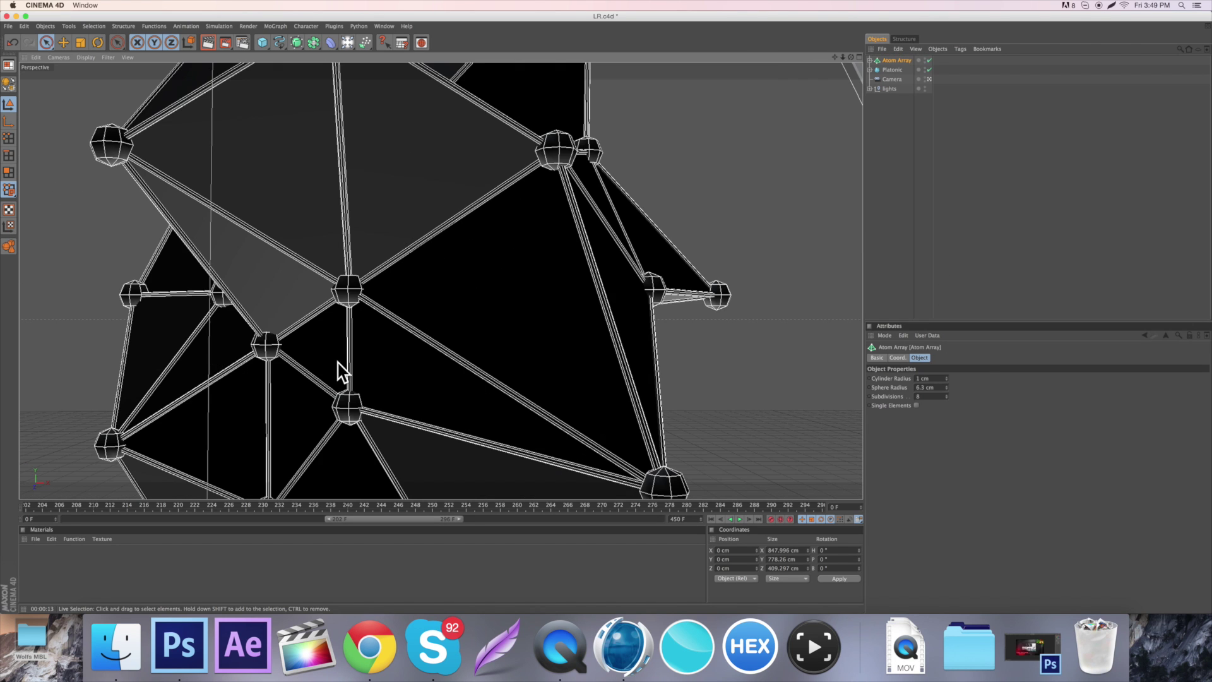
scroll(660, 303, "down", 8)
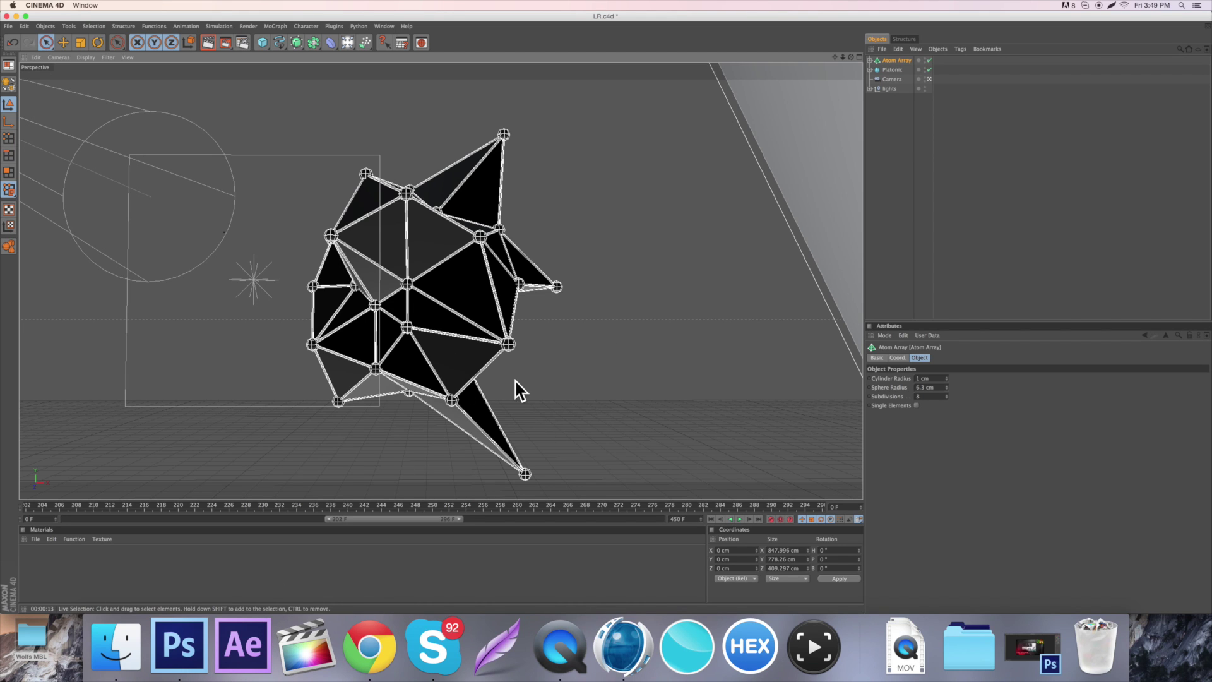
left_click(709, 457)
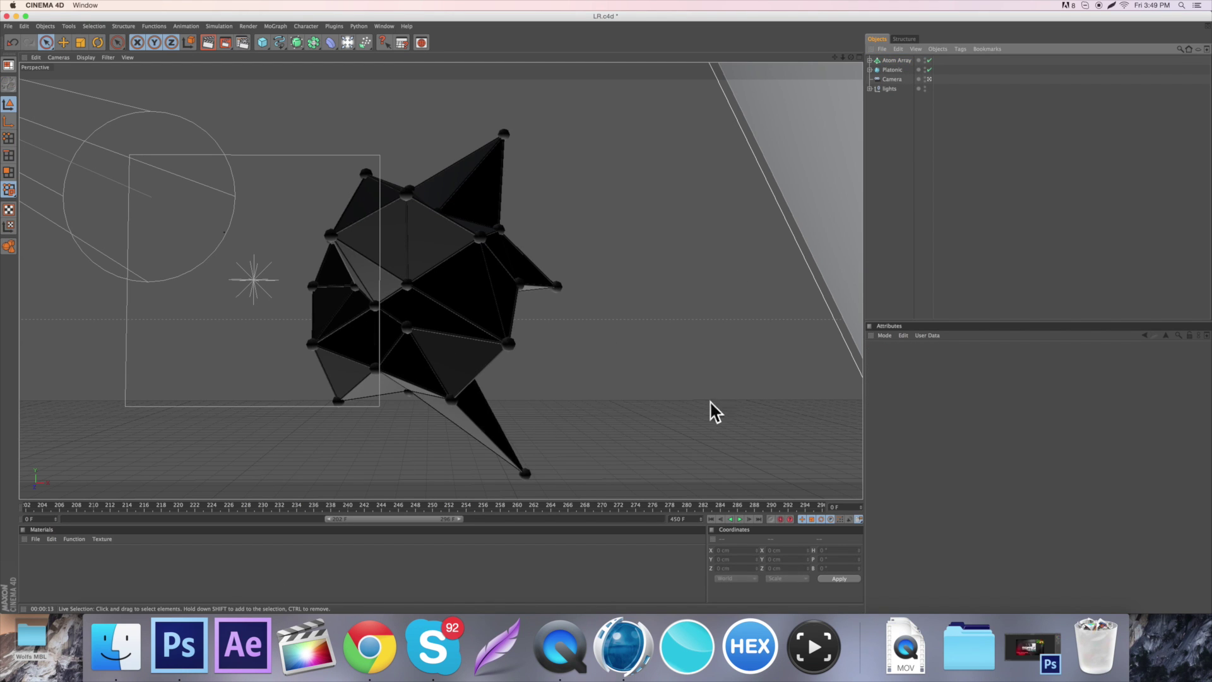